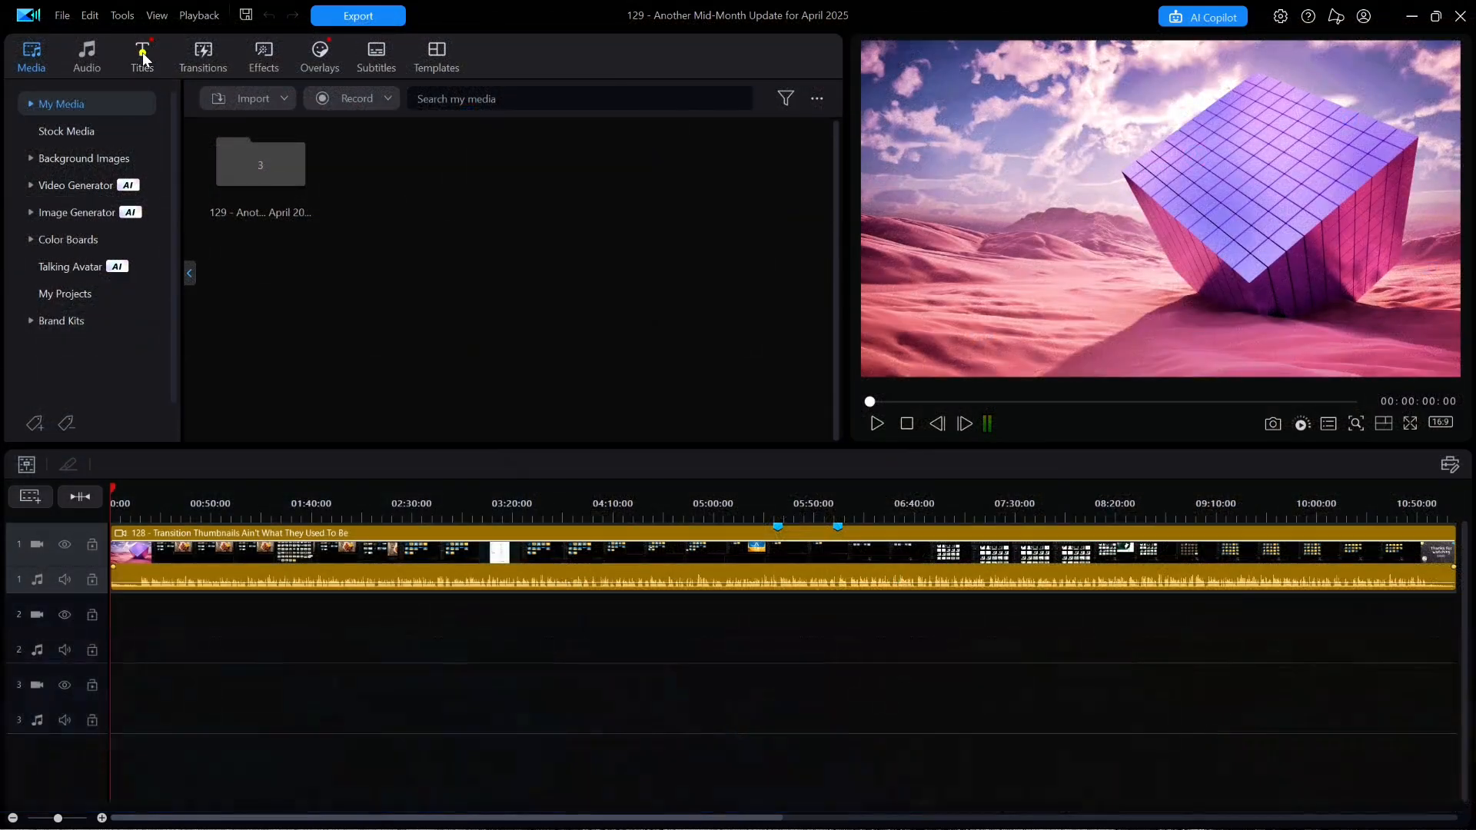
Step: Browse the Travel title category and preview the Location Tag 05 title, leaving the media library open at the end
{"action": "left_click", "coordinate": [141, 52]}
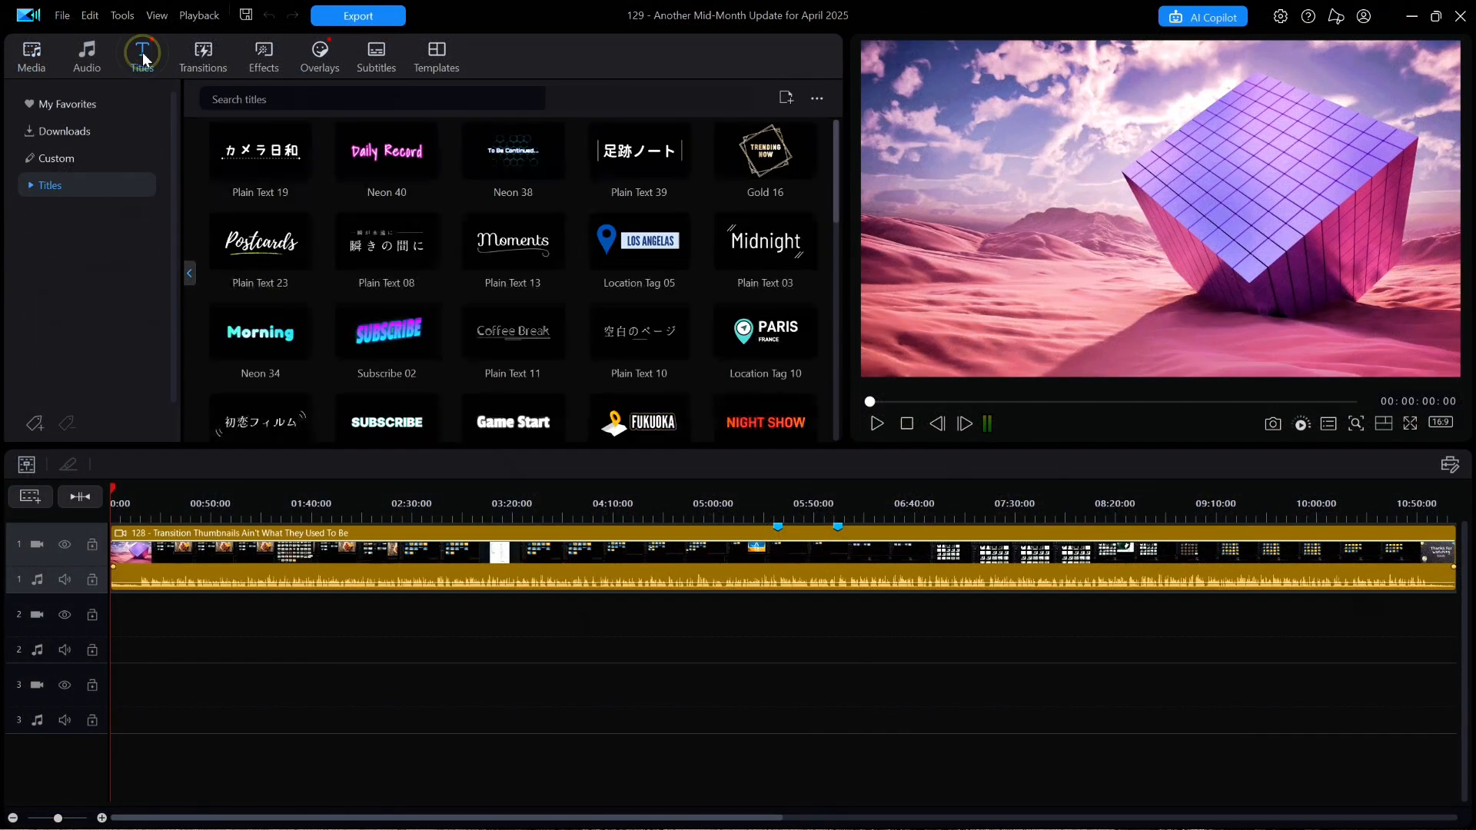
{"action": "left_click", "coordinate": [30, 189]}
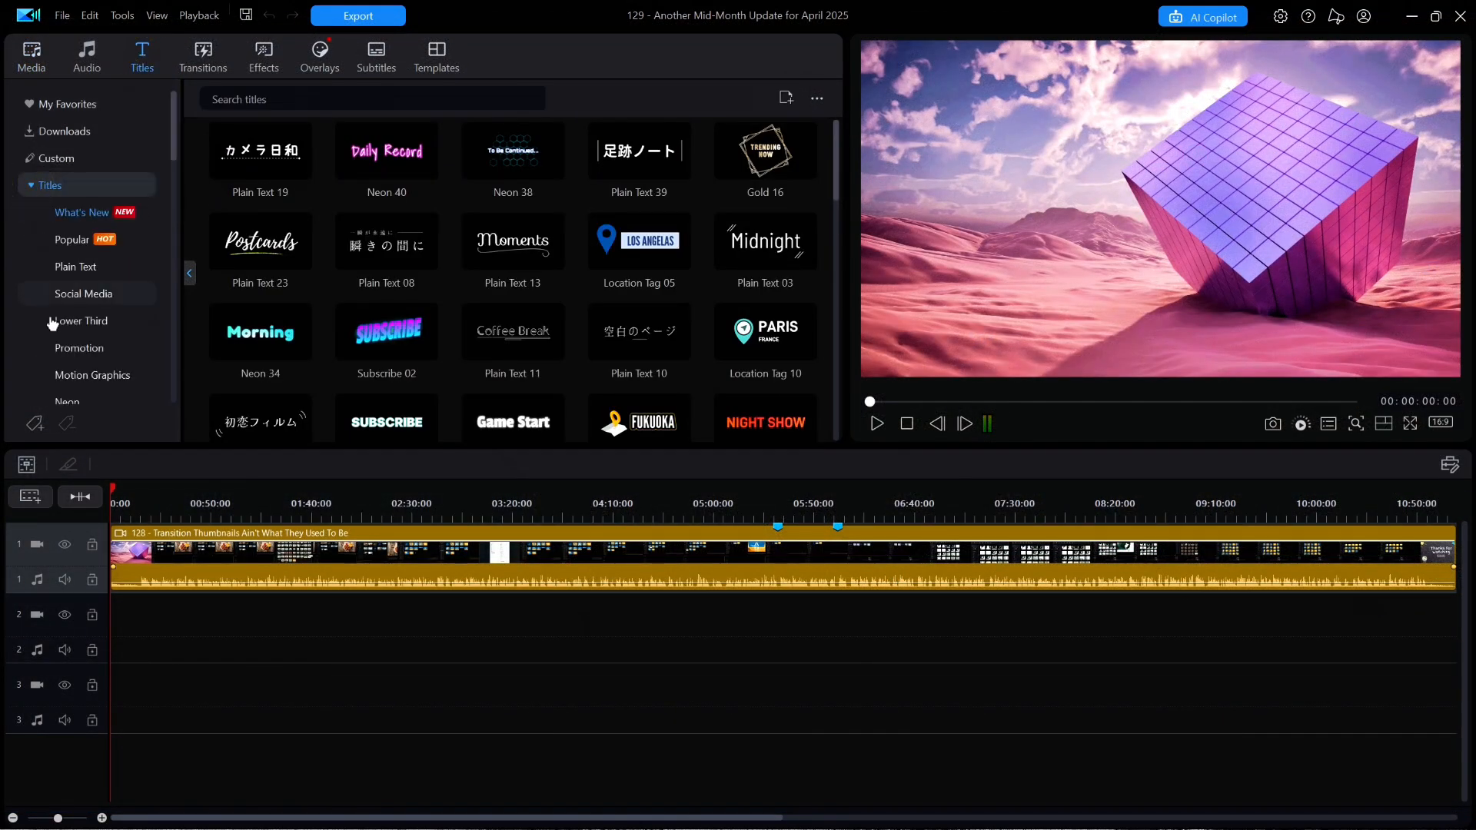
{"action": "scroll", "coordinate": [74, 377], "scroll_direction": "down", "scroll_amount": 1}
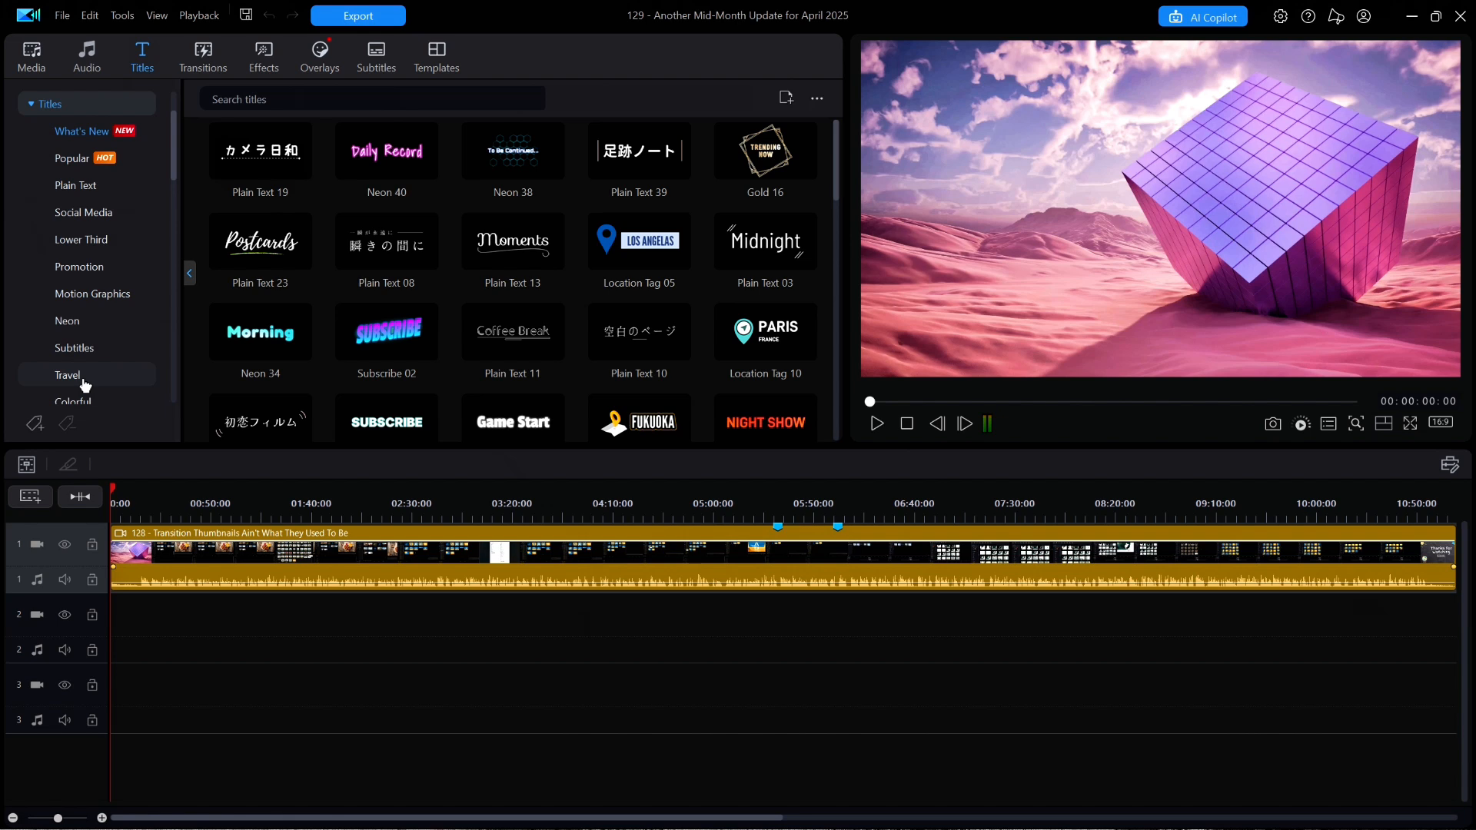
{"action": "left_click", "coordinate": [81, 381]}
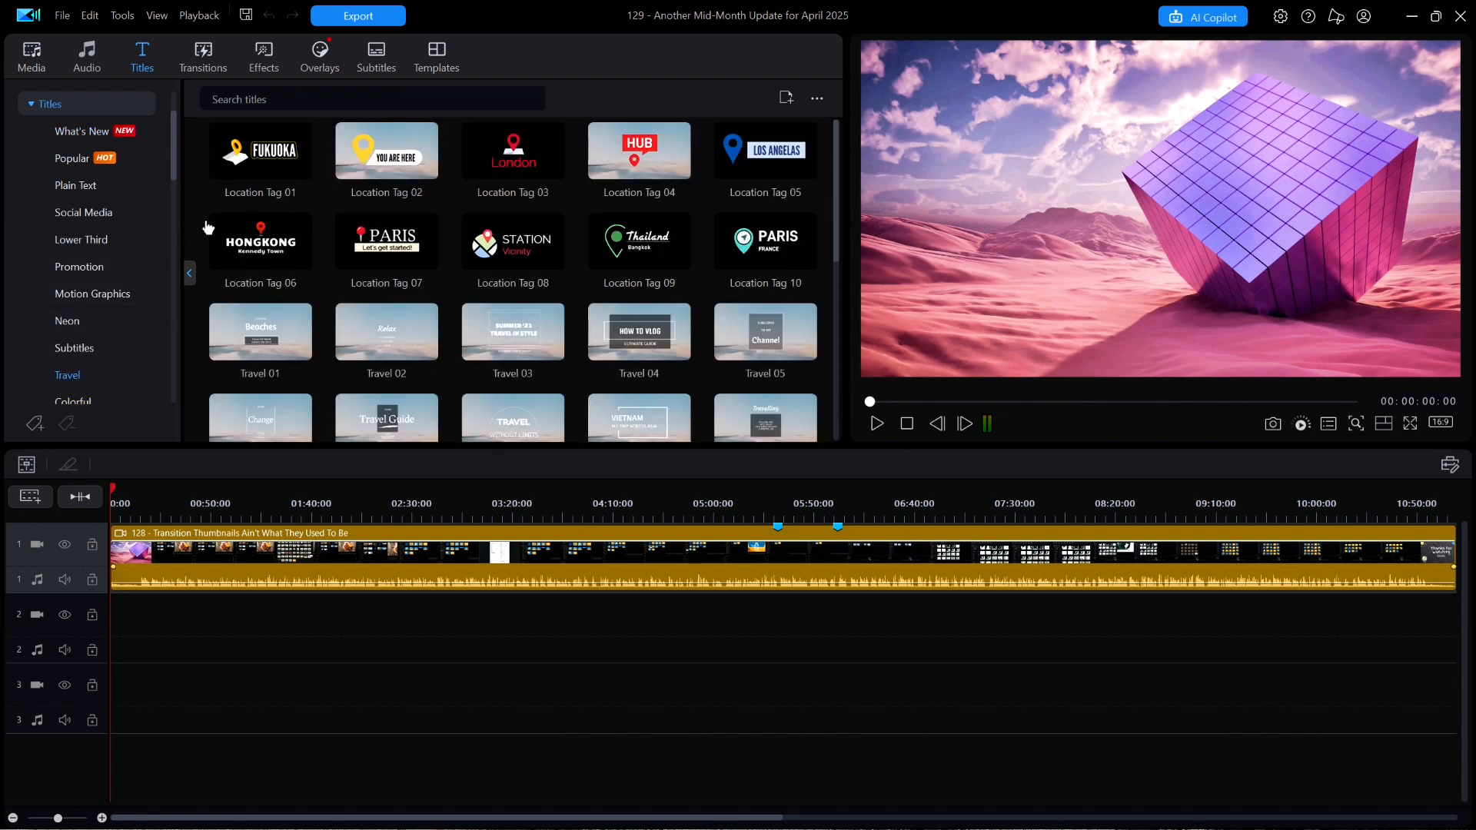
{"action": "left_click", "coordinate": [774, 170]}
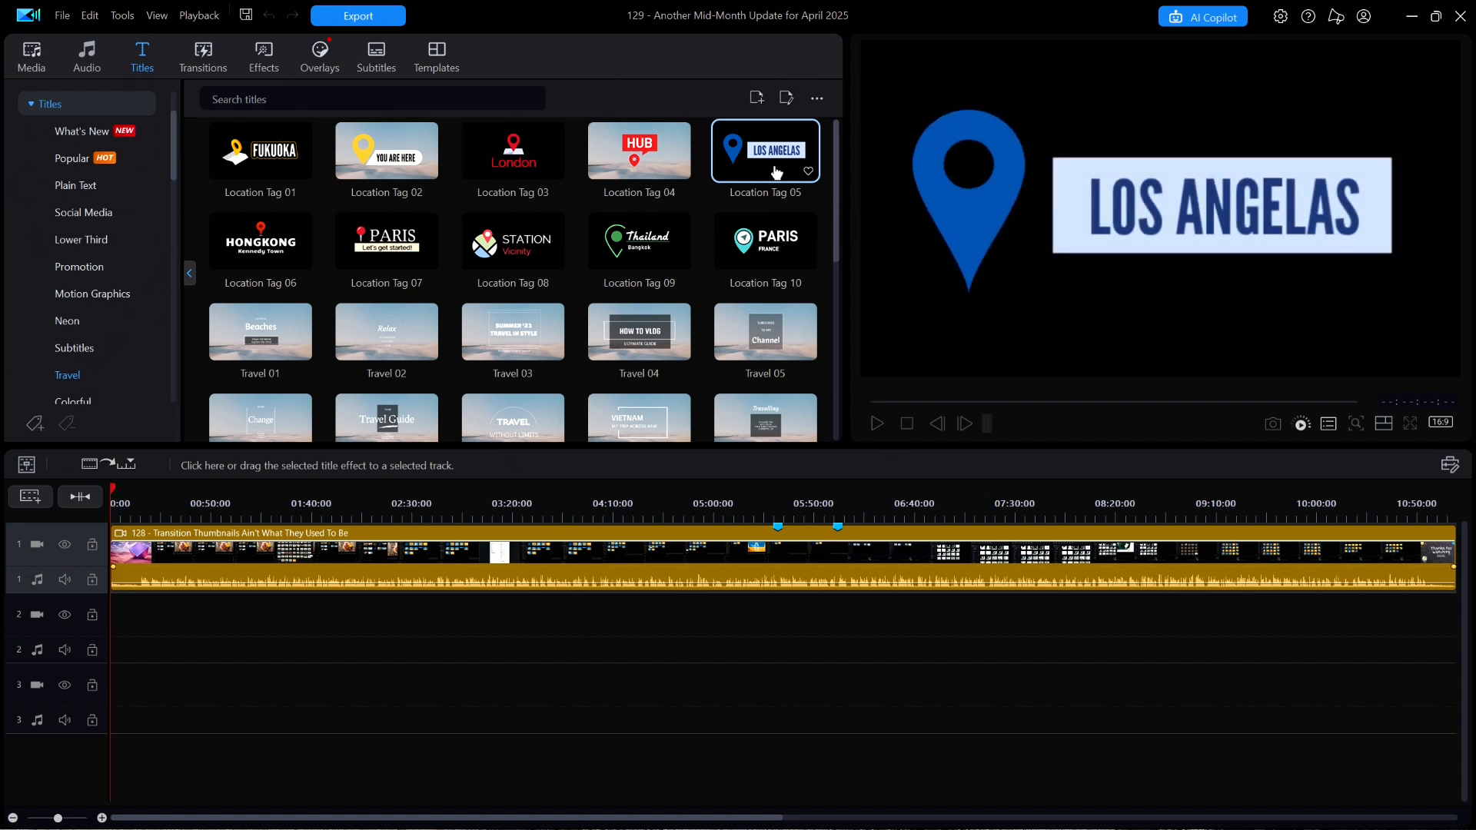
{"action": "left_click", "coordinate": [701, 197]}
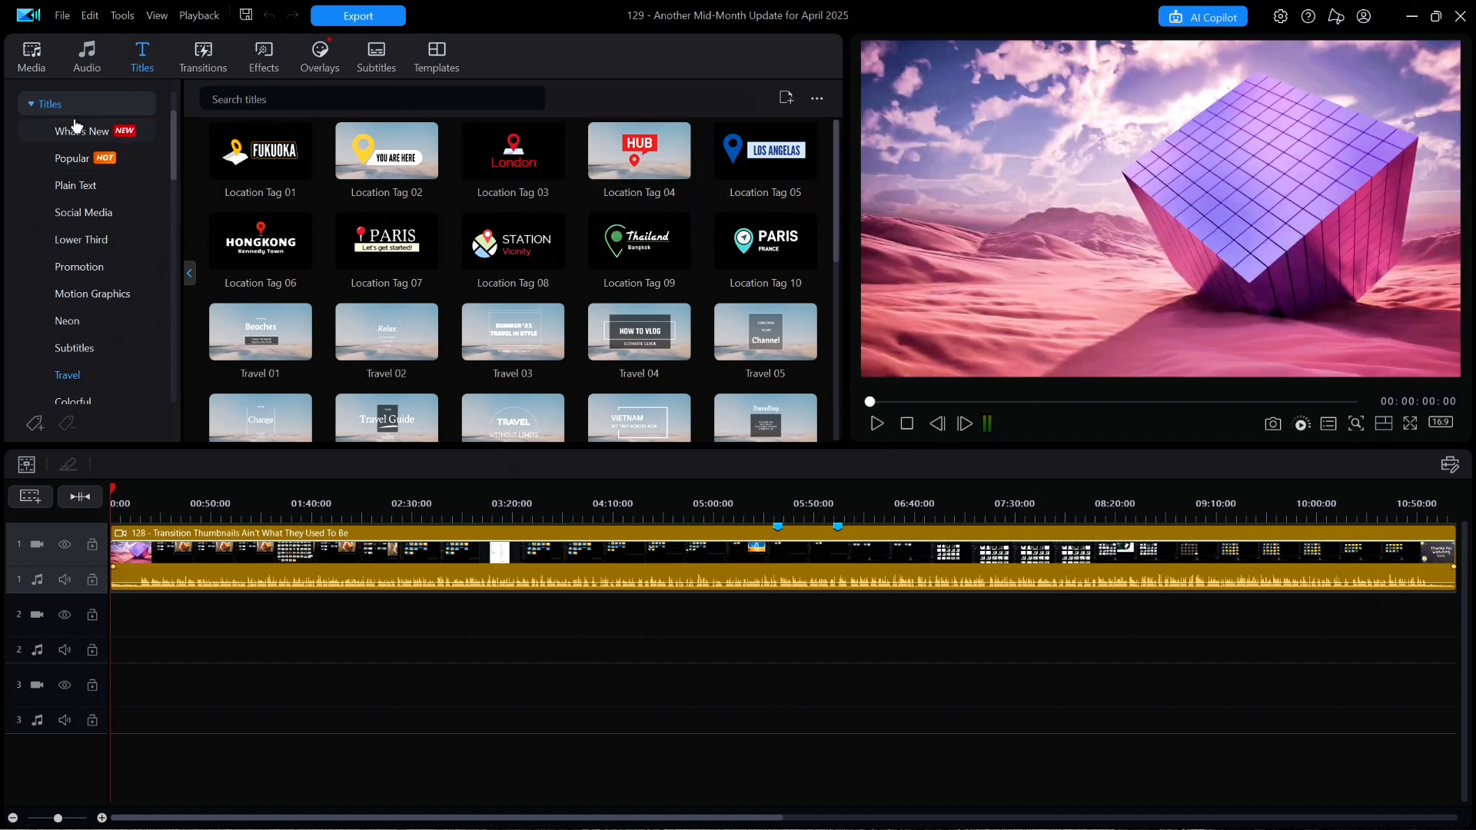
{"action": "left_click", "coordinate": [33, 104]}
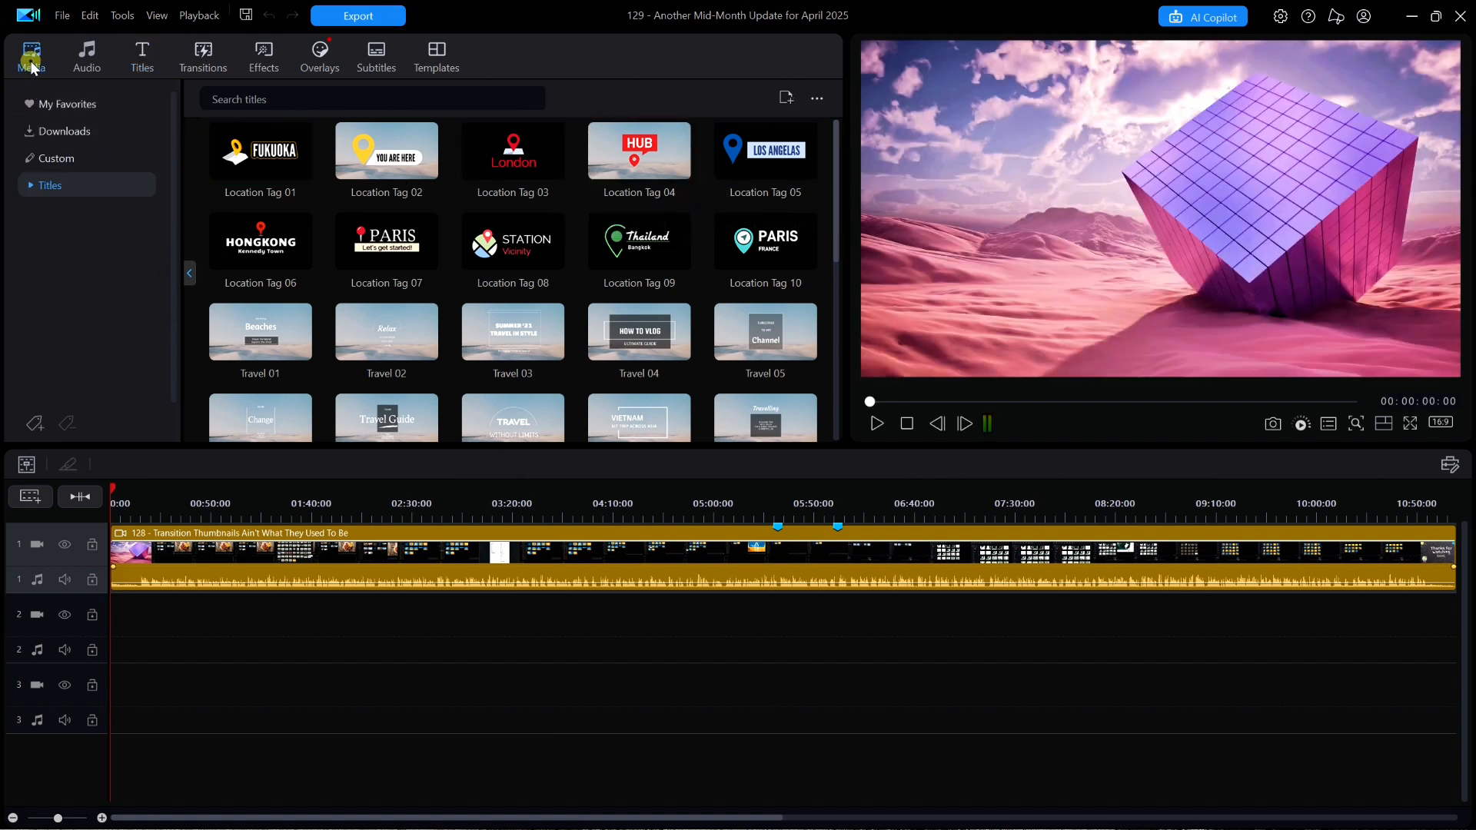
{"action": "left_click", "coordinate": [32, 62]}
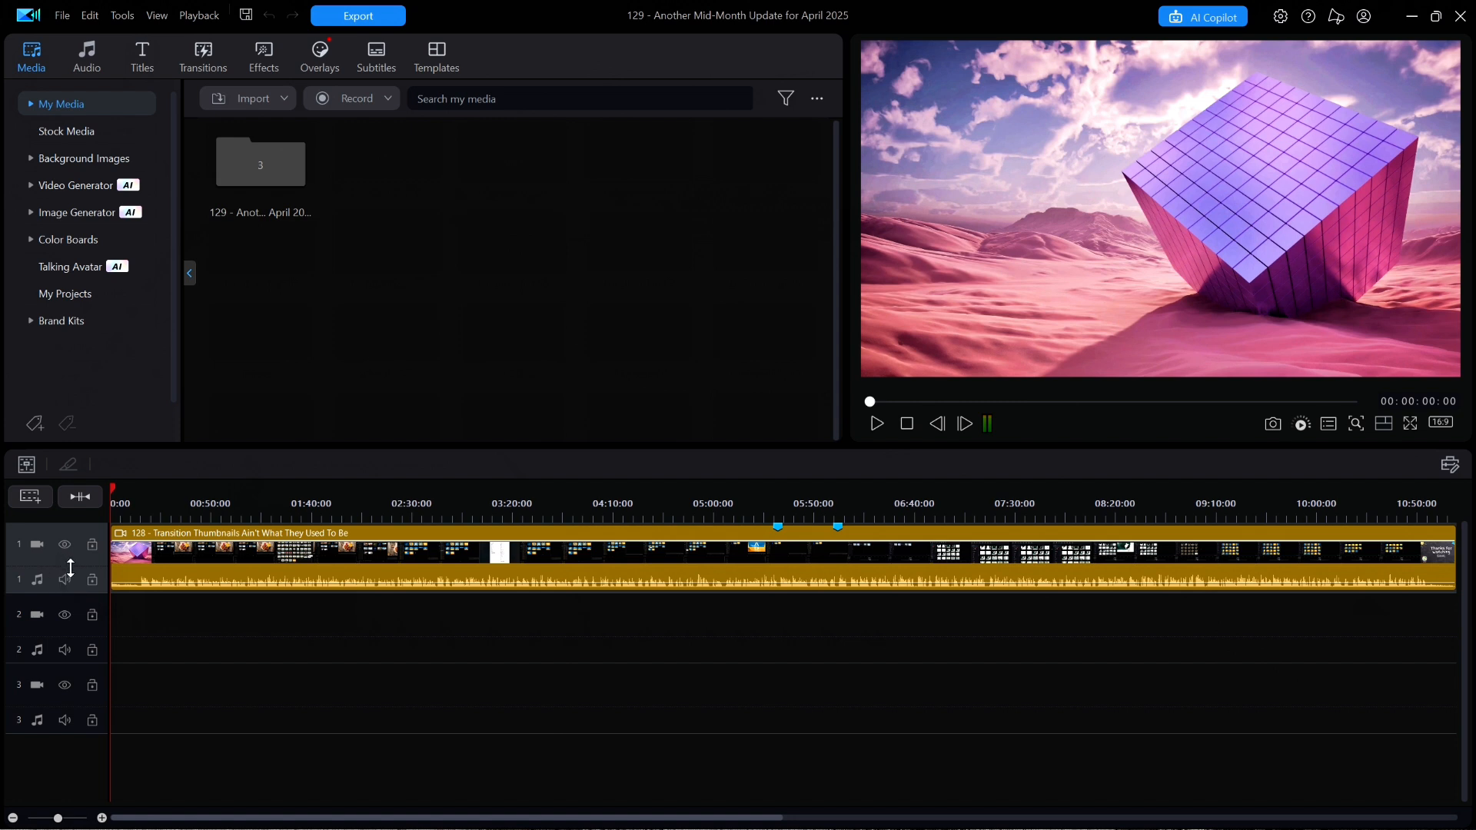
Step: Increase the heights of video track 1 and audio track 1 in the timeline
{"action": "left_click_drag", "start_coordinate": [70, 567], "coordinate": [70, 587]}
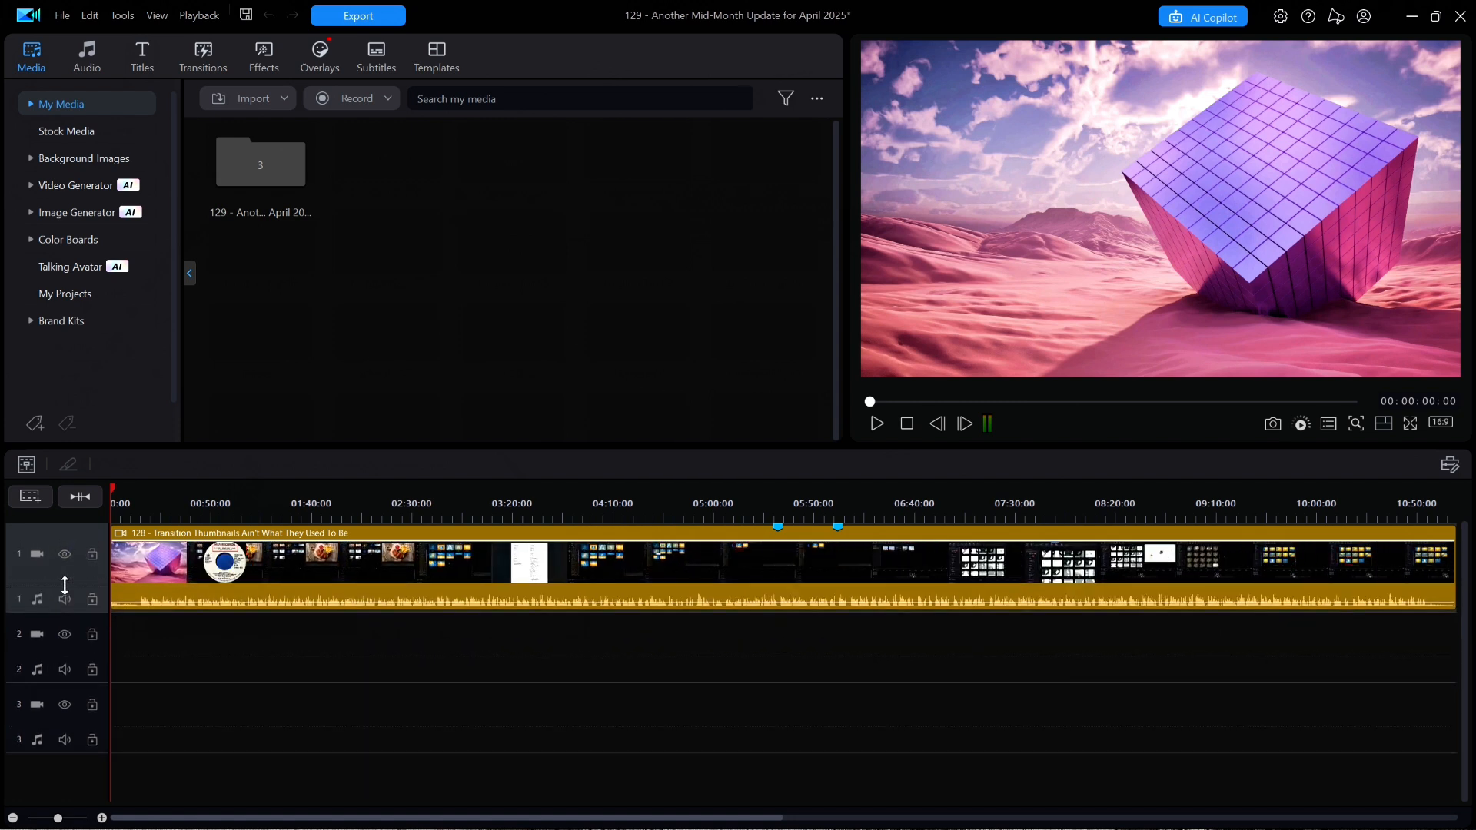
{"action": "left_click_drag", "start_coordinate": [73, 610], "coordinate": [77, 634]}
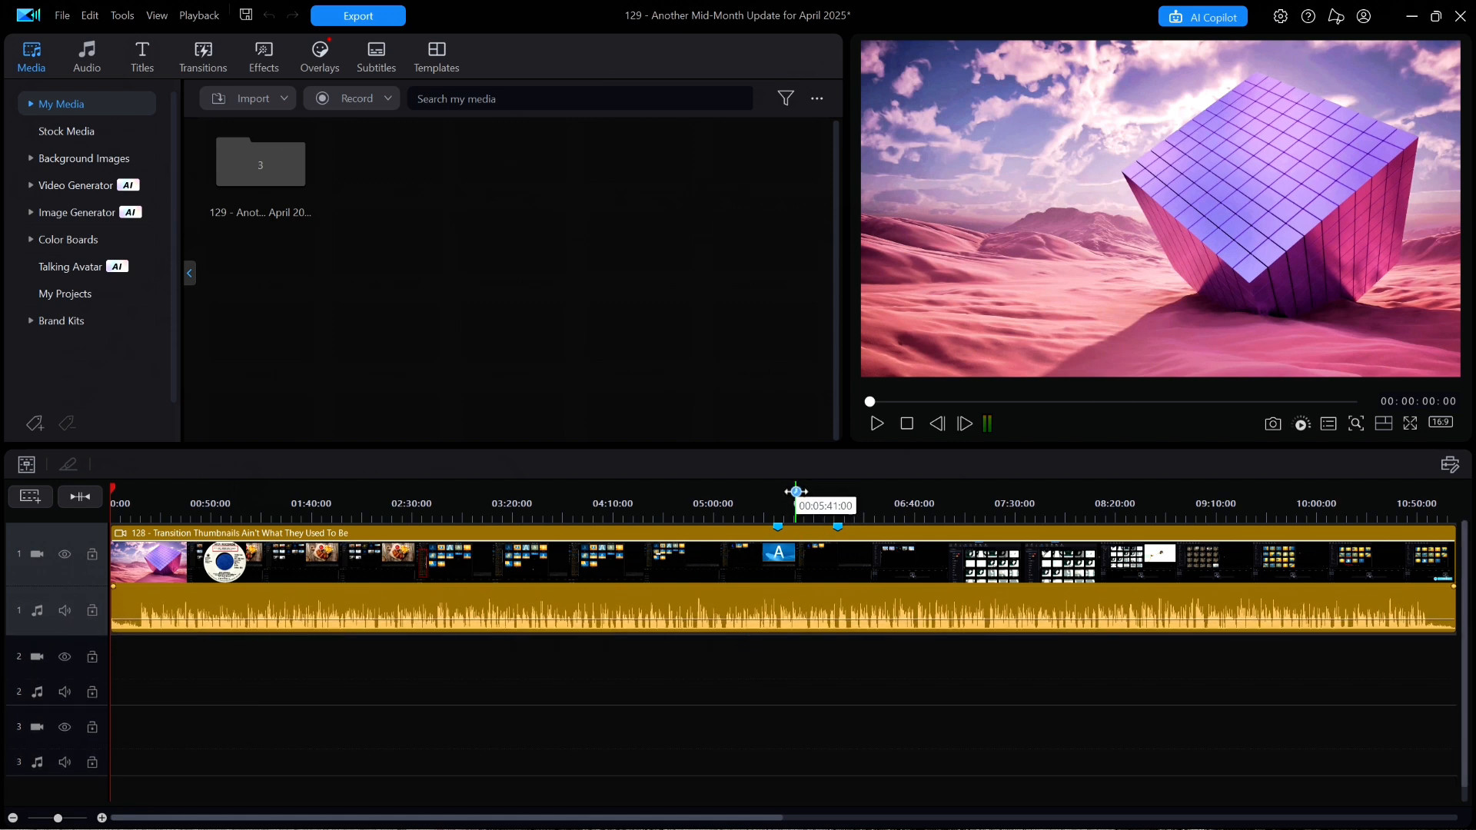
Step: Split the track 1 clip at its two markers, 00:05:32:00 and 00:06:02:00, to isolate a 30-second segment
{"action": "left_click", "coordinate": [806, 492]}
{"action": "left_click_drag", "start_coordinate": [438, 501], "coordinate": [1414, 500]}
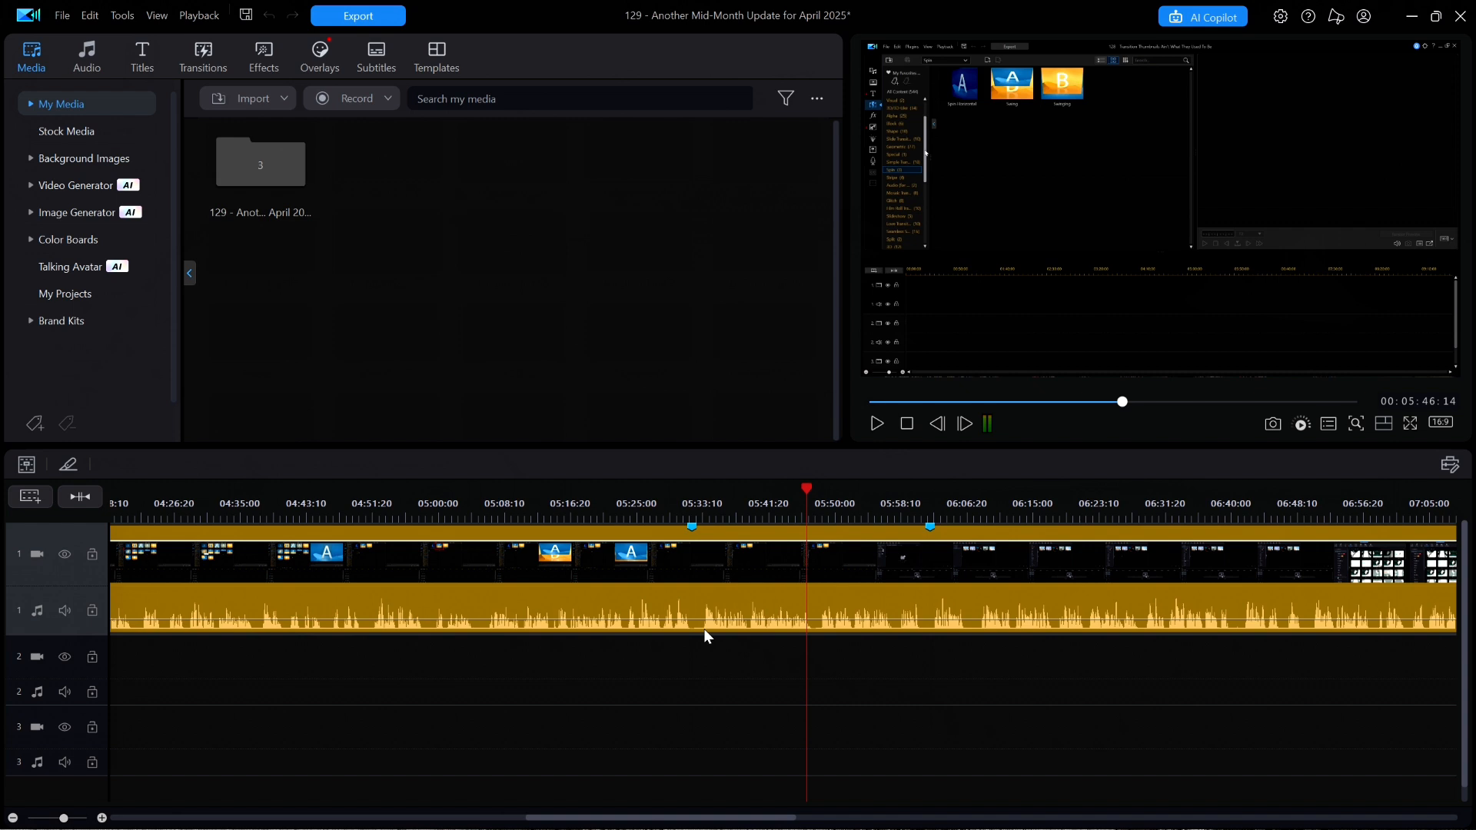
{"action": "left_click", "coordinate": [692, 527]}
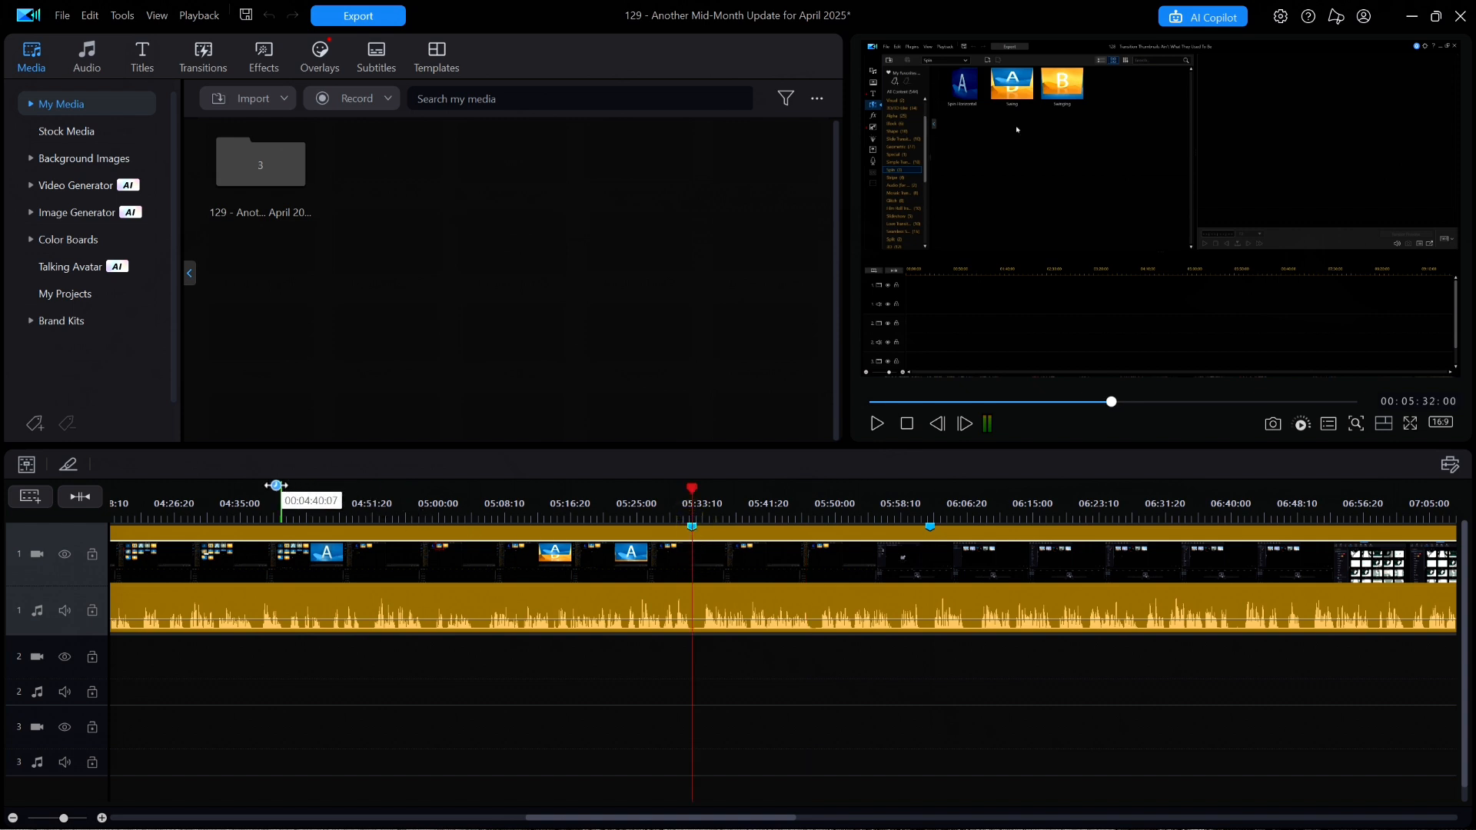
{"action": "left_click", "coordinate": [69, 466]}
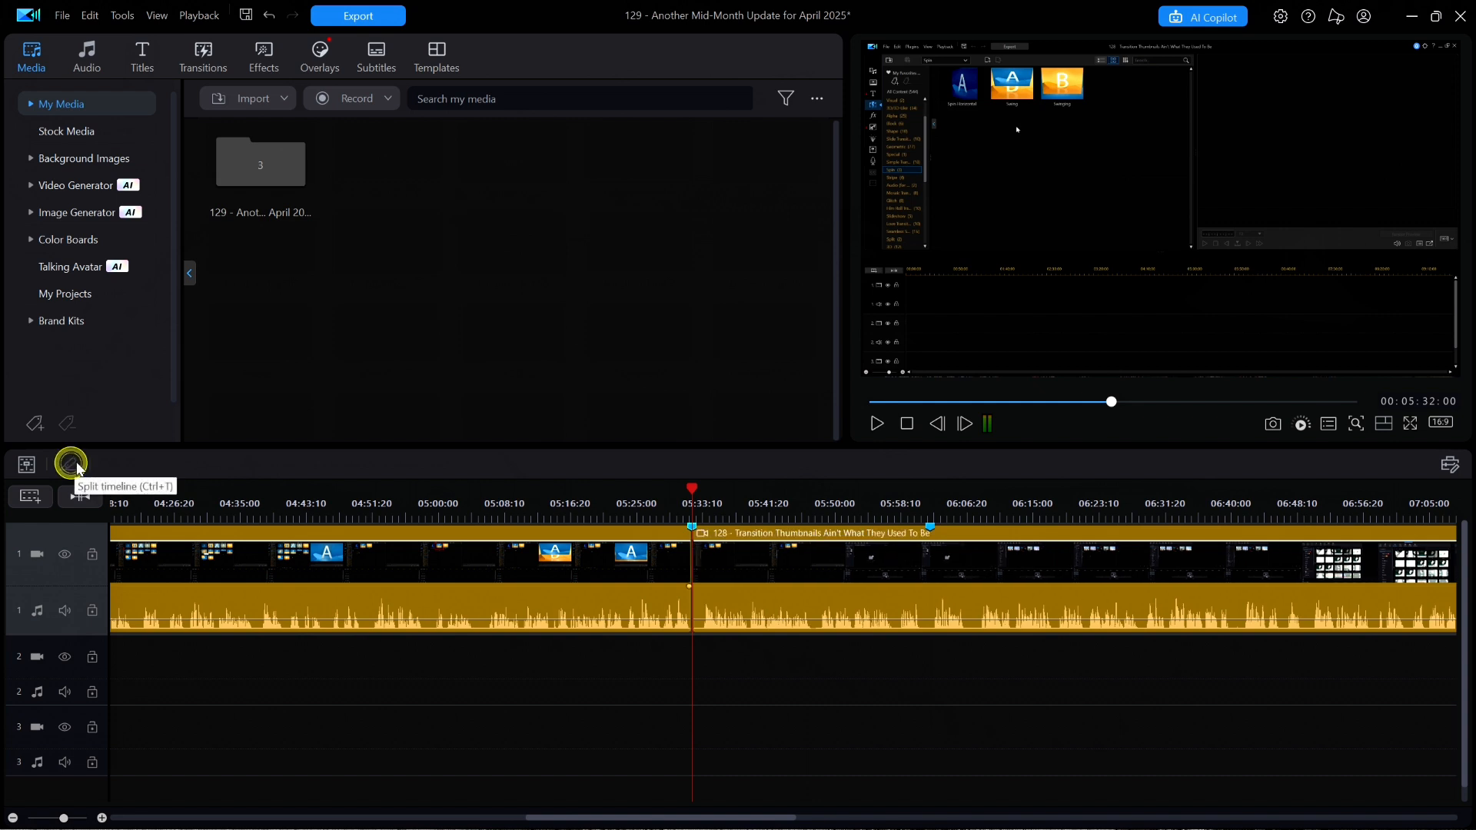
{"action": "left_click", "coordinate": [931, 530]}
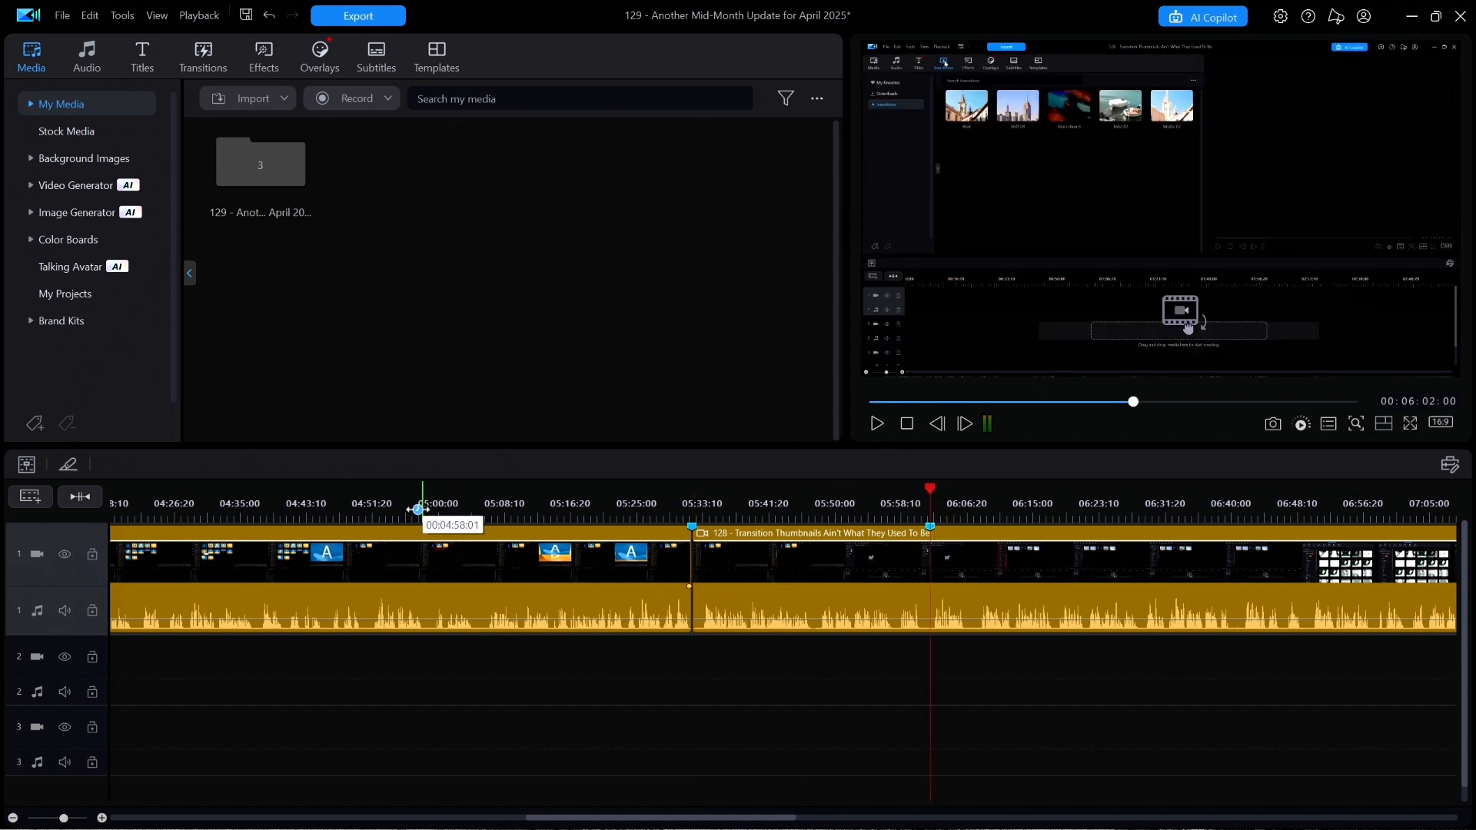
{"action": "left_click", "coordinate": [70, 463]}
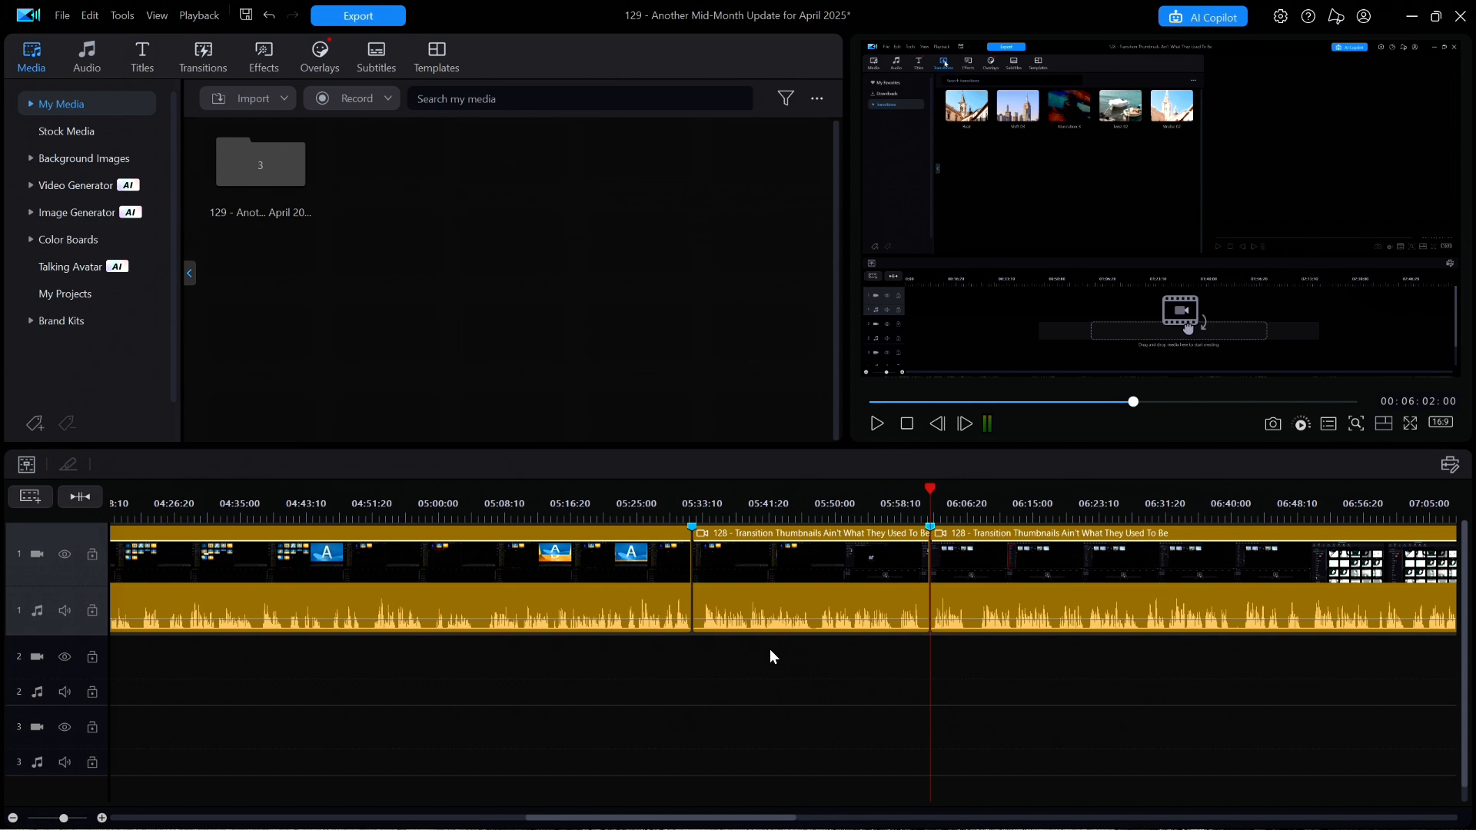
Step: Unlink the video and audio of the segment between the two markers
{"action": "left_click", "coordinate": [781, 571]}
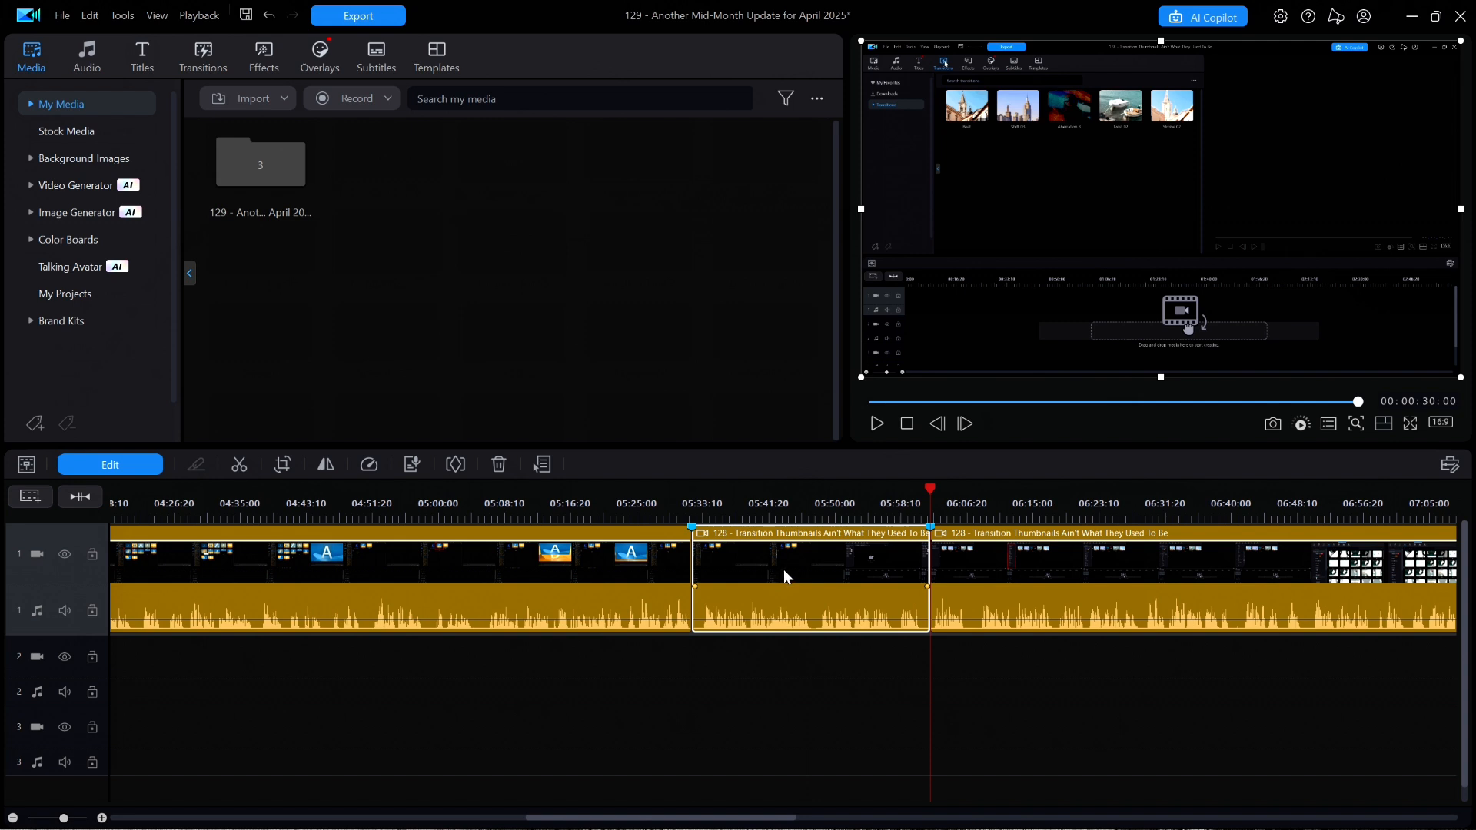
{"action": "right_click", "coordinate": [786, 575]}
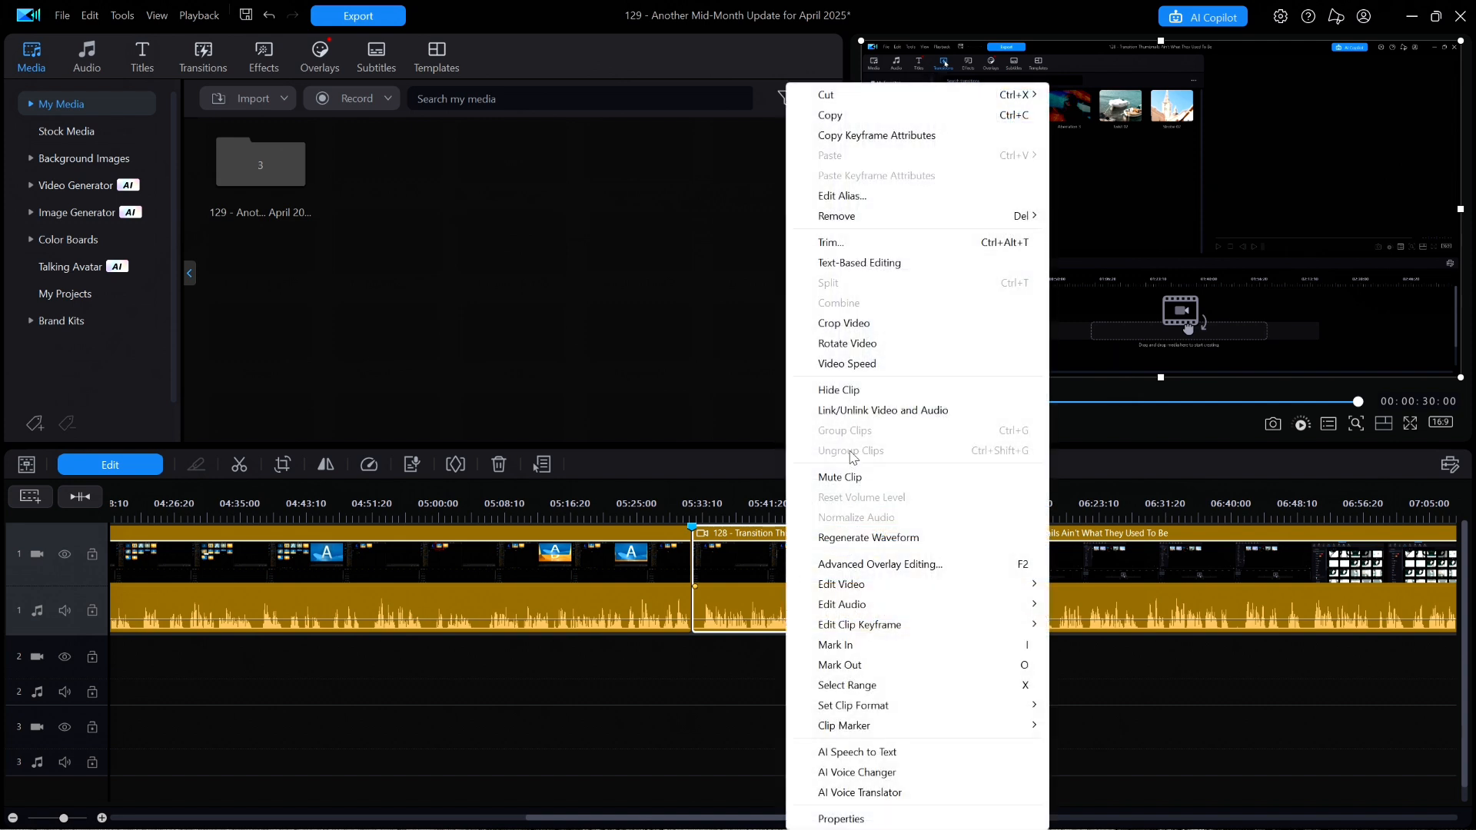
{"action": "left_click", "coordinate": [860, 409]}
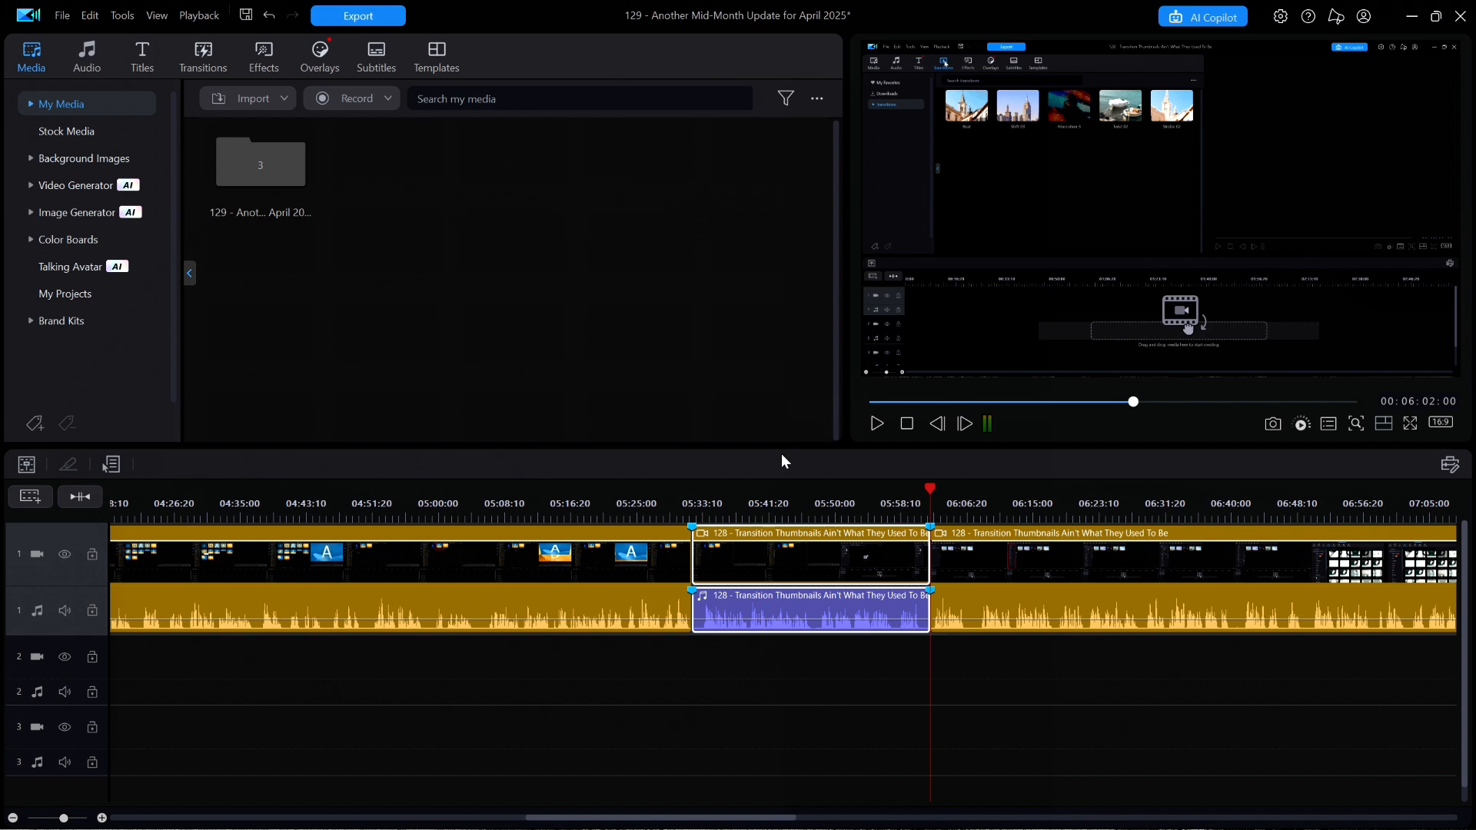
Step: Try to translate the segment's detached audio from English to Italian with the AI Voice Translator
{"action": "left_click", "coordinate": [758, 607]}
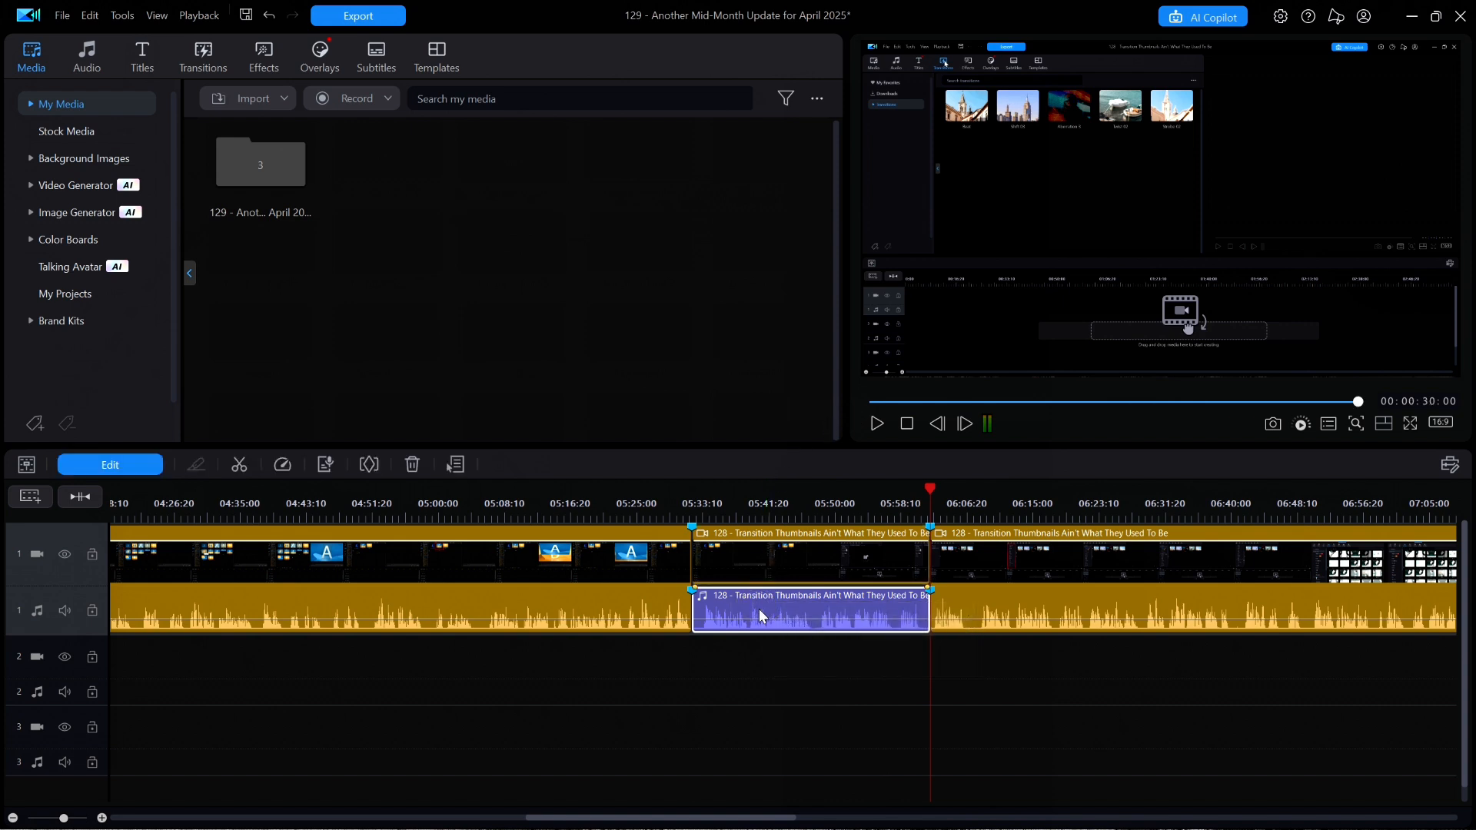
{"action": "right_click", "coordinate": [759, 616]}
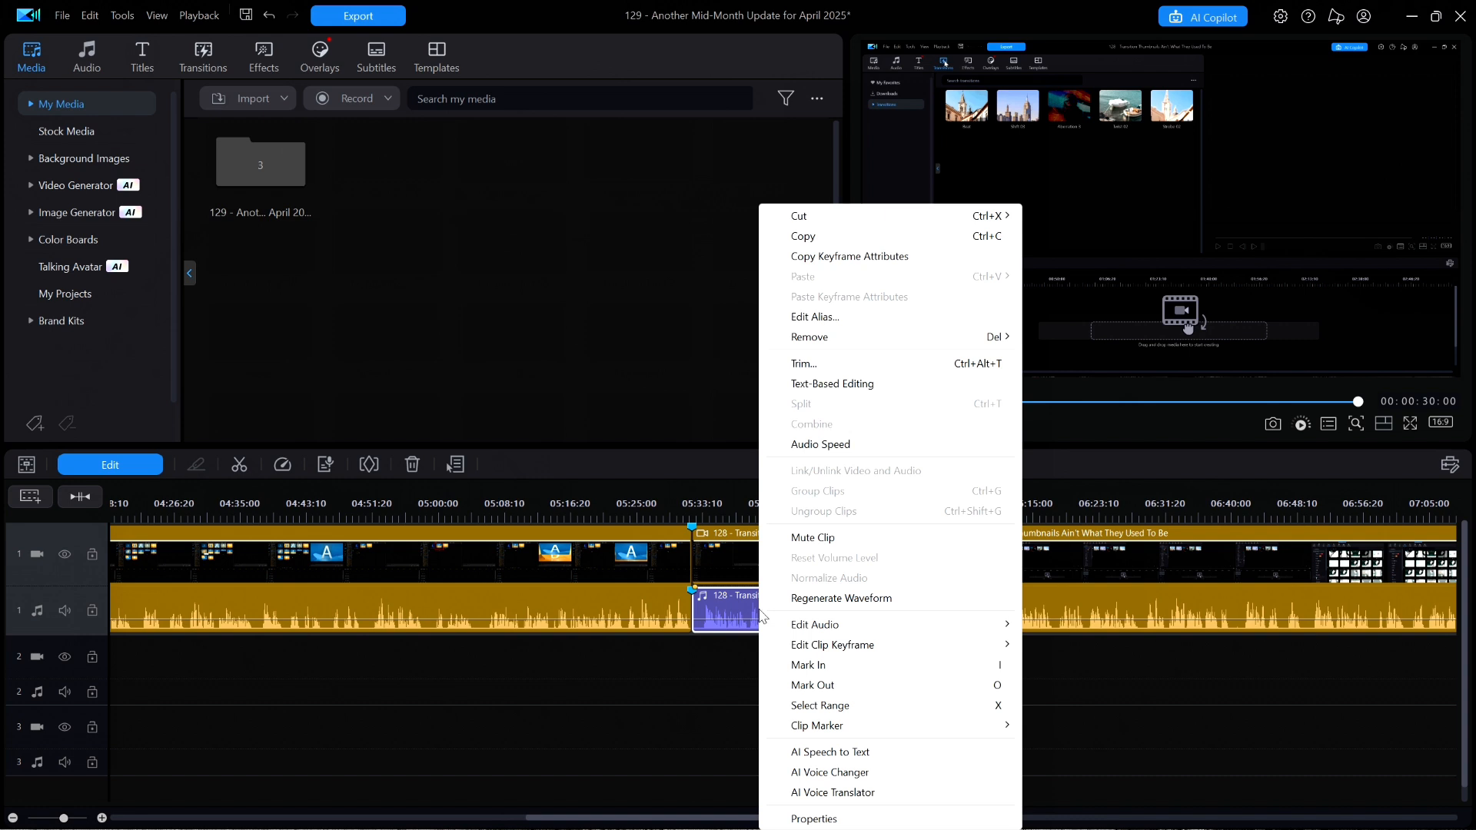
{"action": "left_click", "coordinate": [830, 793]}
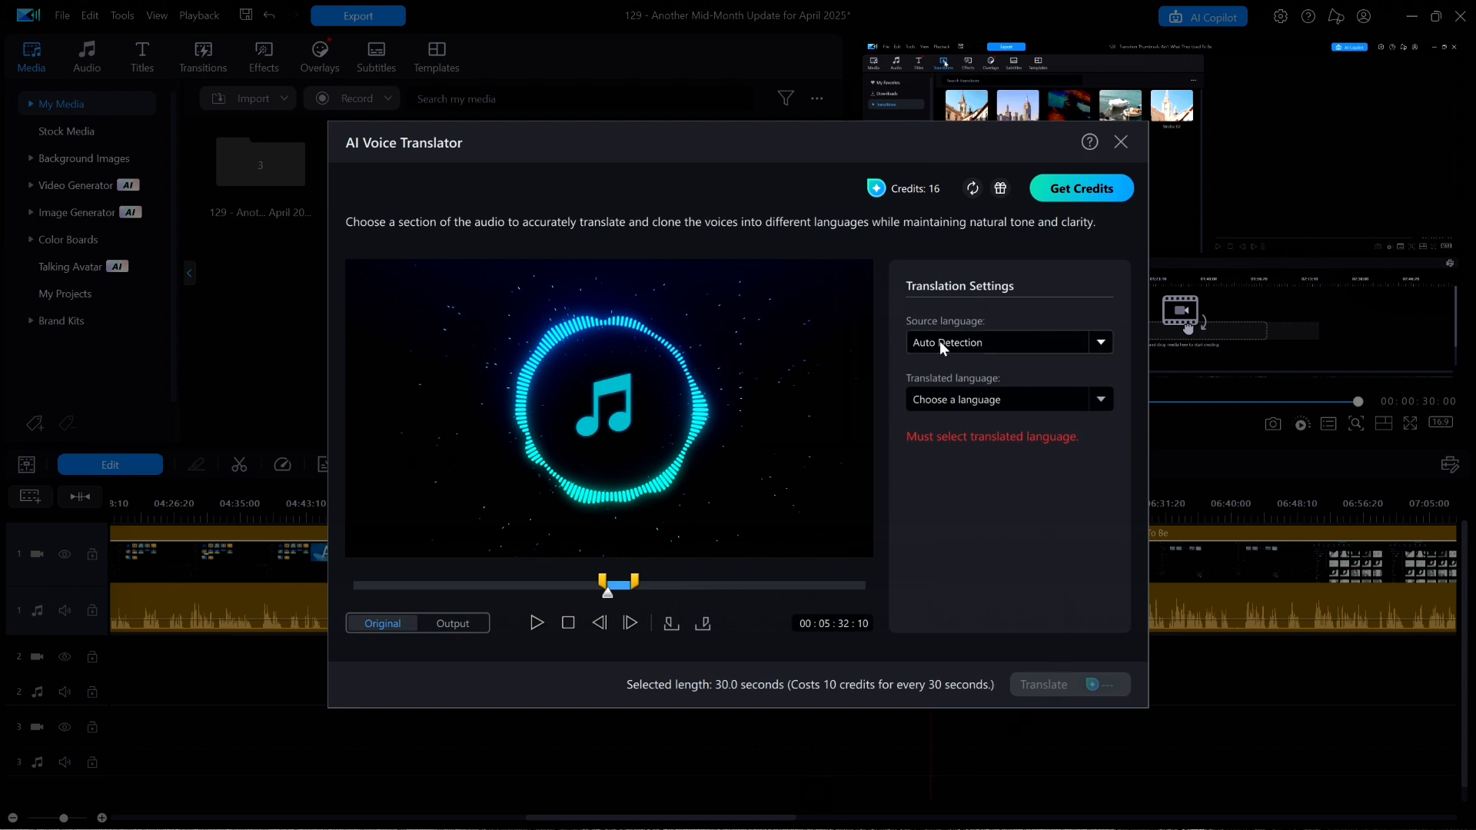
{"action": "left_click", "coordinate": [1100, 344]}
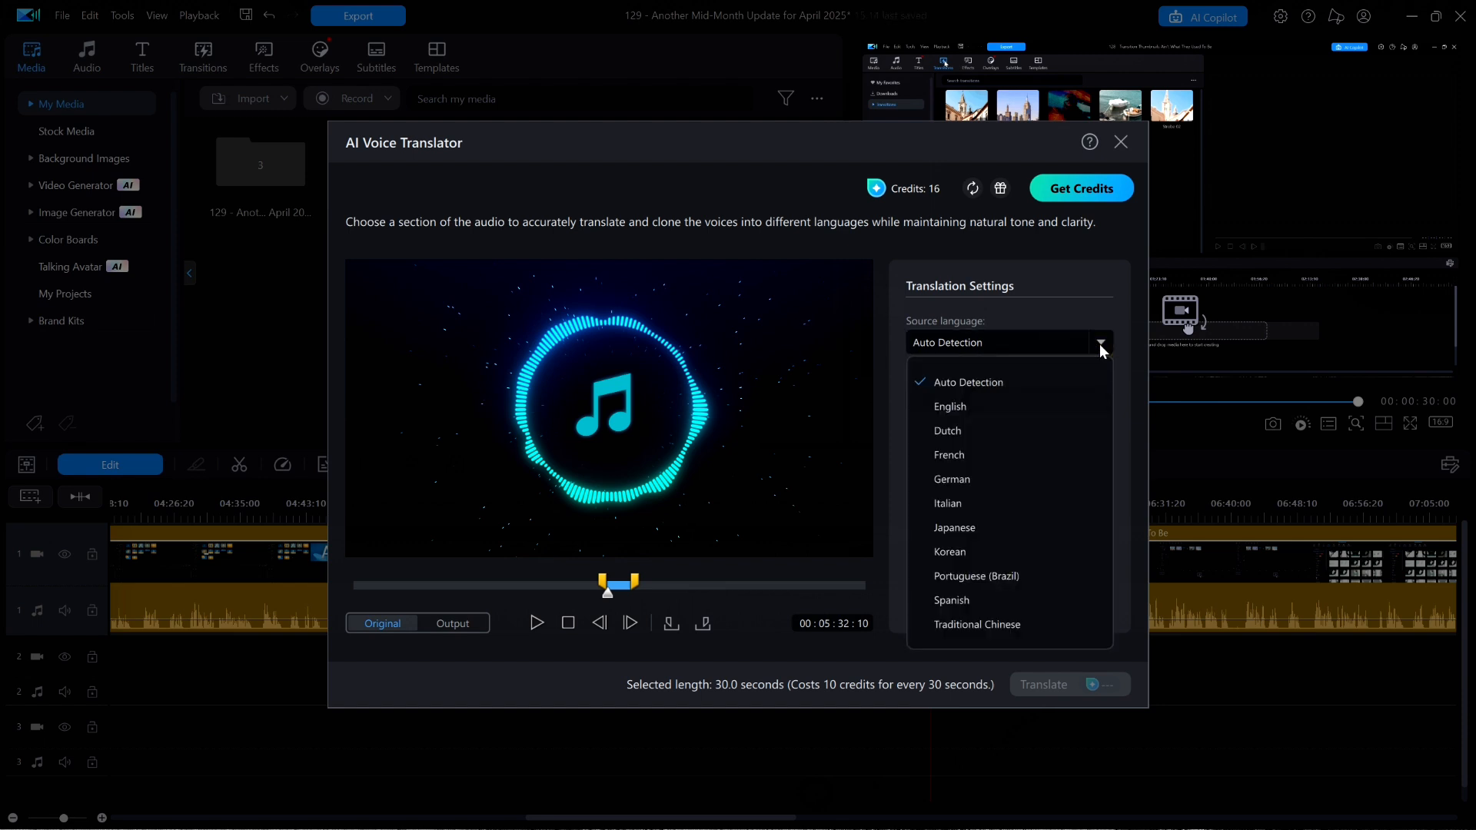
{"action": "left_click", "coordinate": [966, 409]}
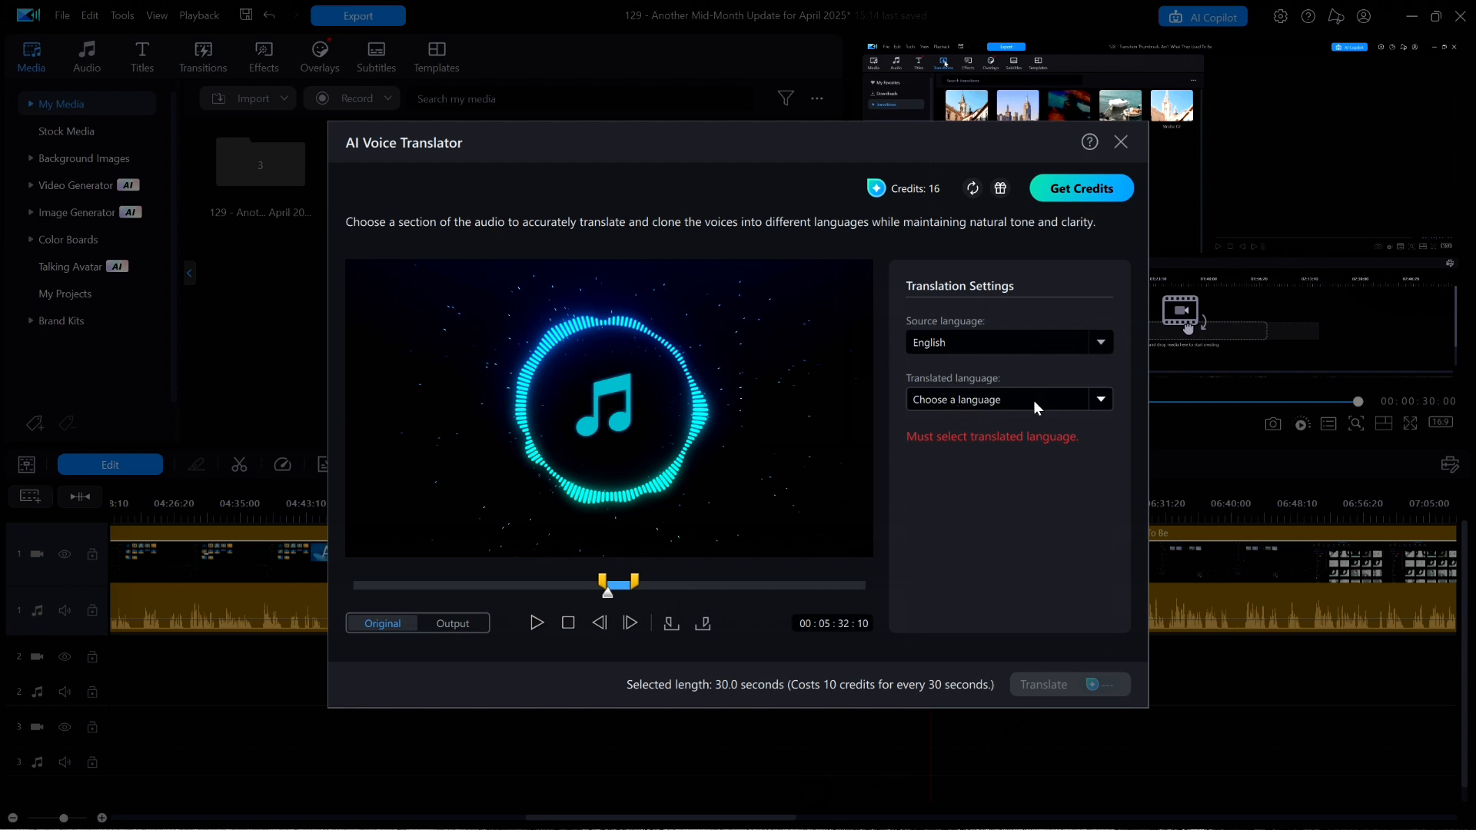
{"action": "left_click", "coordinate": [1098, 400]}
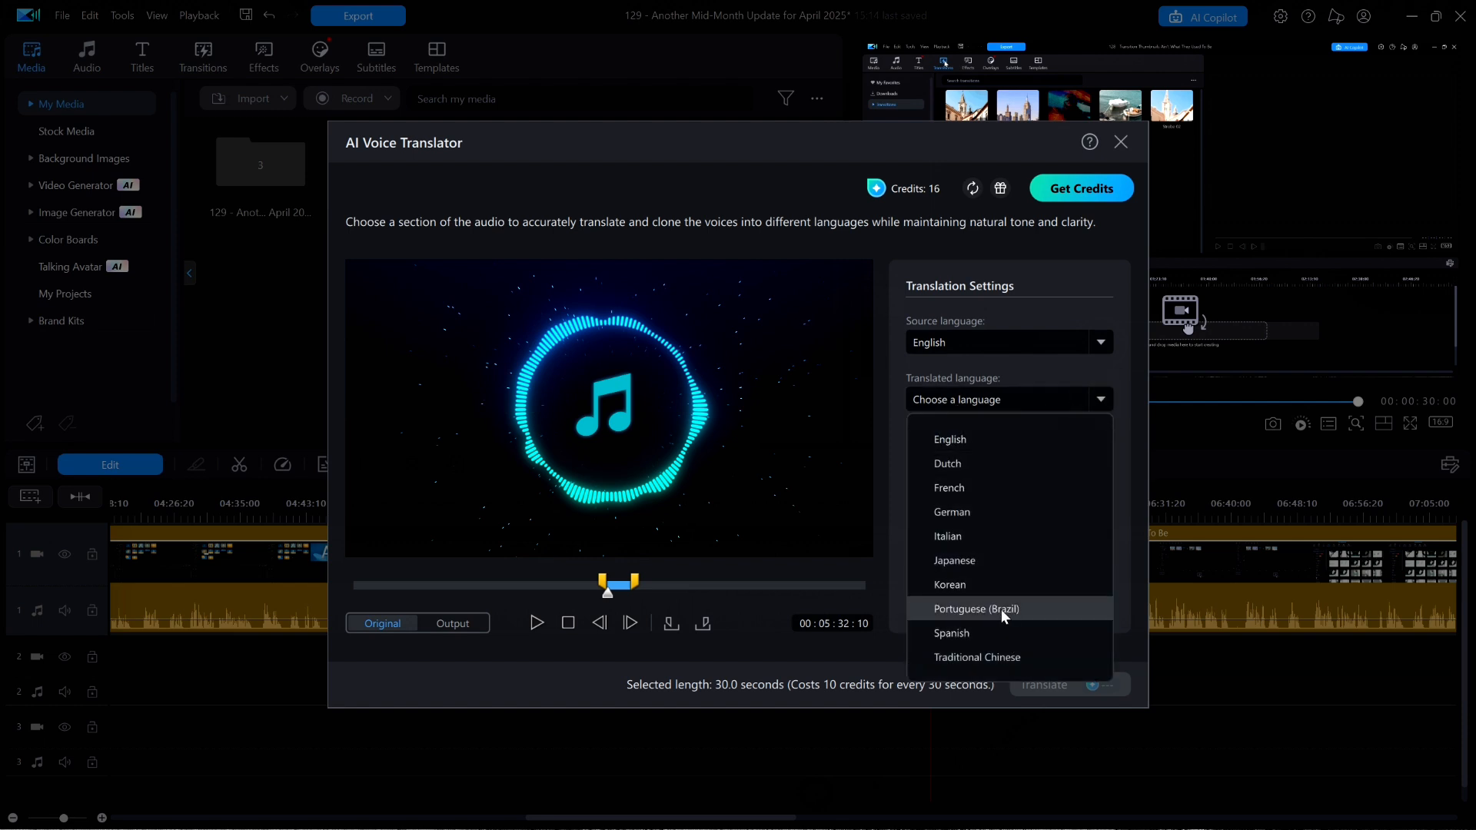
{"action": "left_click", "coordinate": [972, 536]}
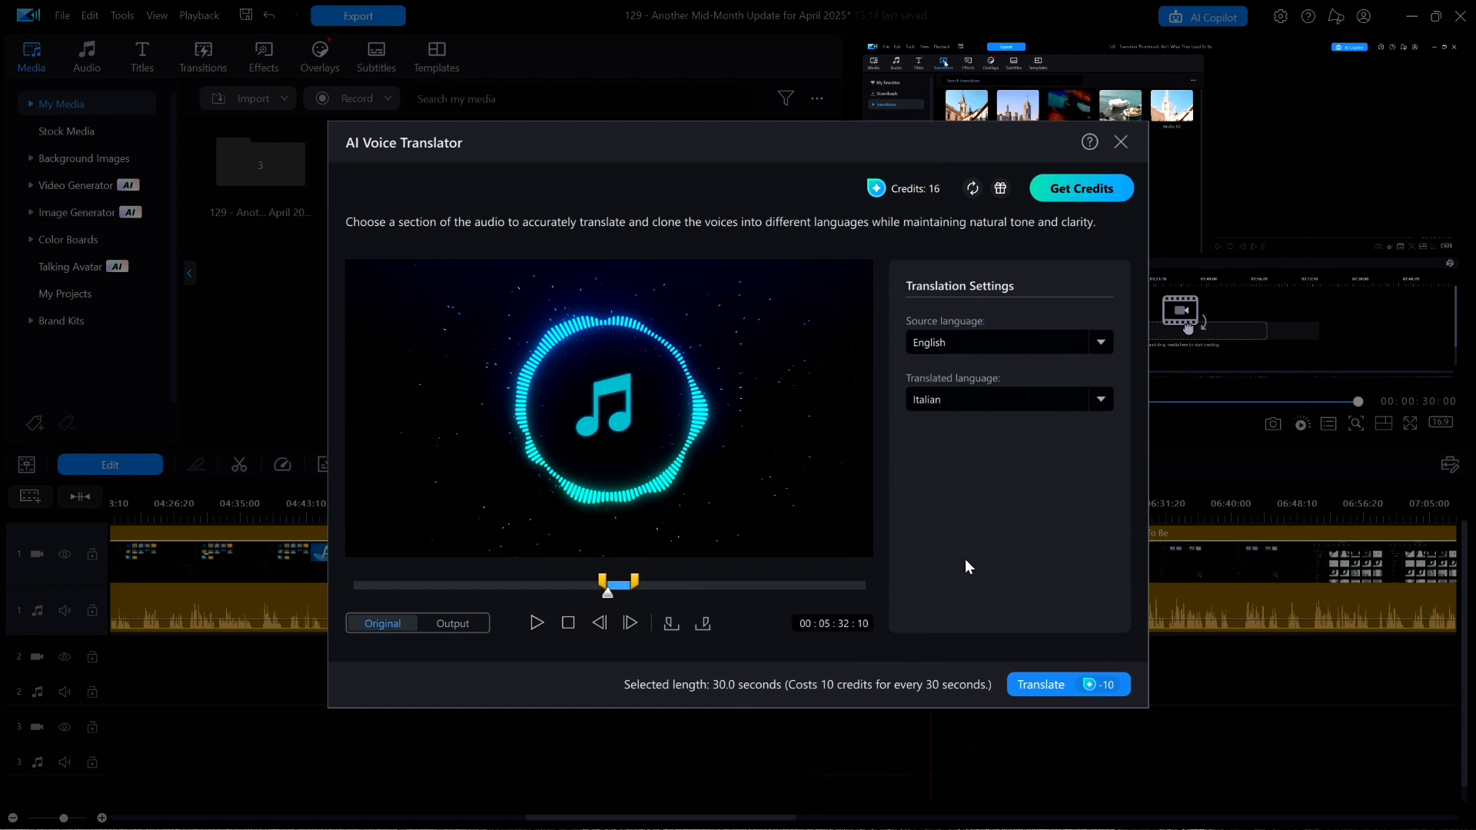
{"action": "left_click", "coordinate": [1034, 687]}
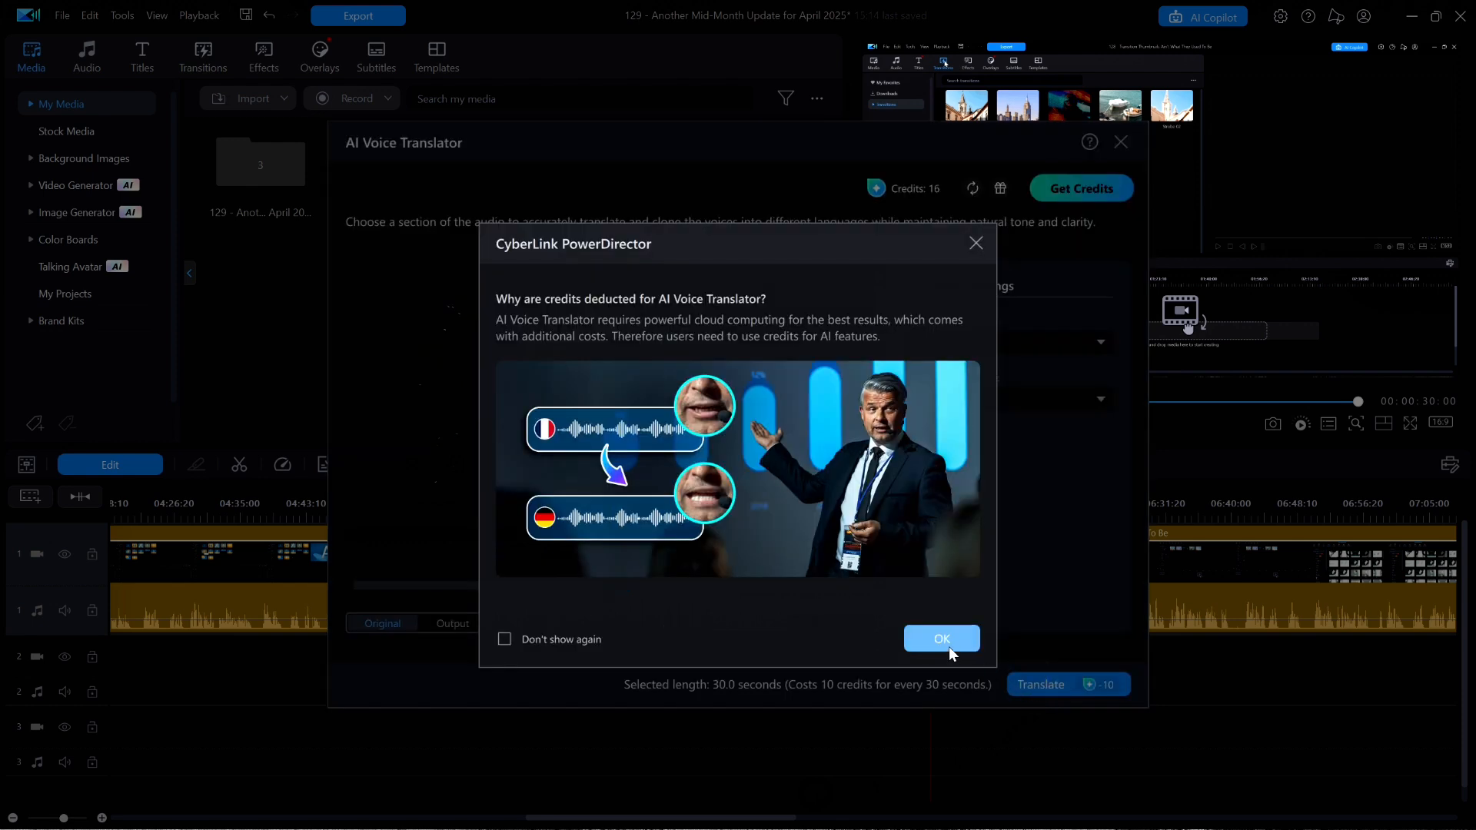
{"action": "left_click", "coordinate": [948, 647]}
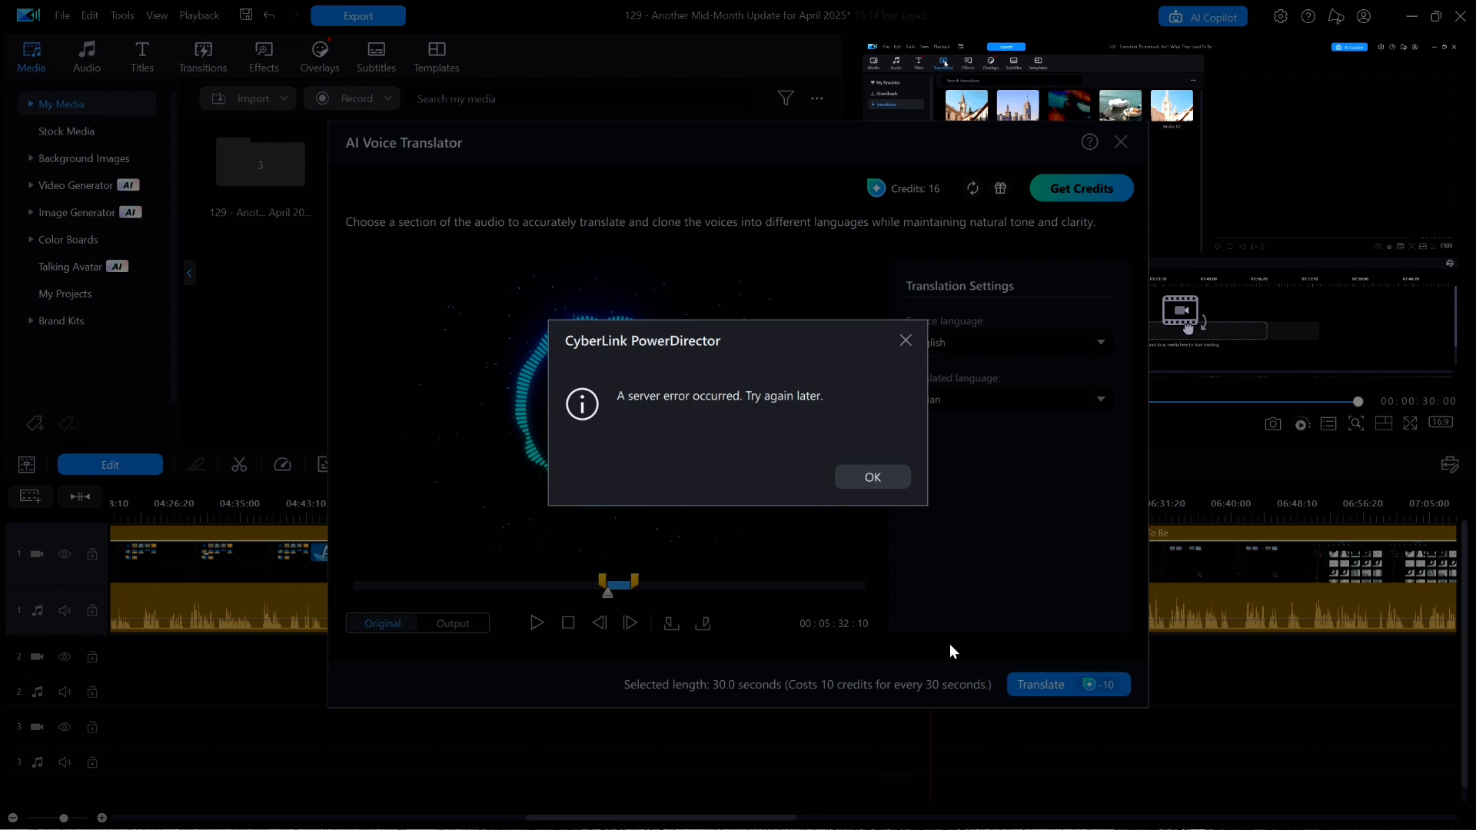
{"action": "left_click", "coordinate": [906, 340]}
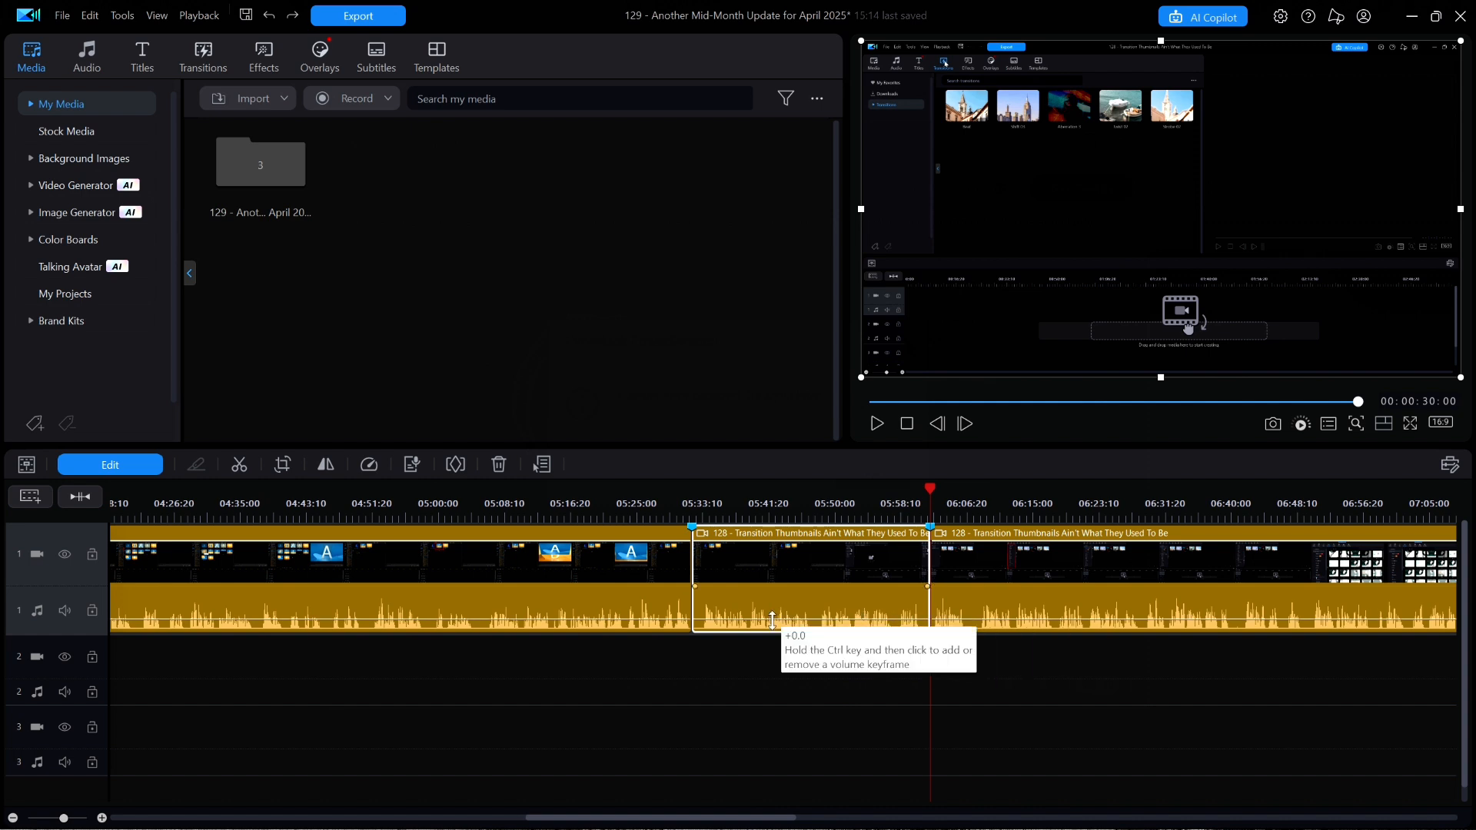
Step: Submit the linked 30-second video segment to the AI Voice Translator with English as source and Italian as translated language
{"action": "right_click", "coordinate": [837, 575]}
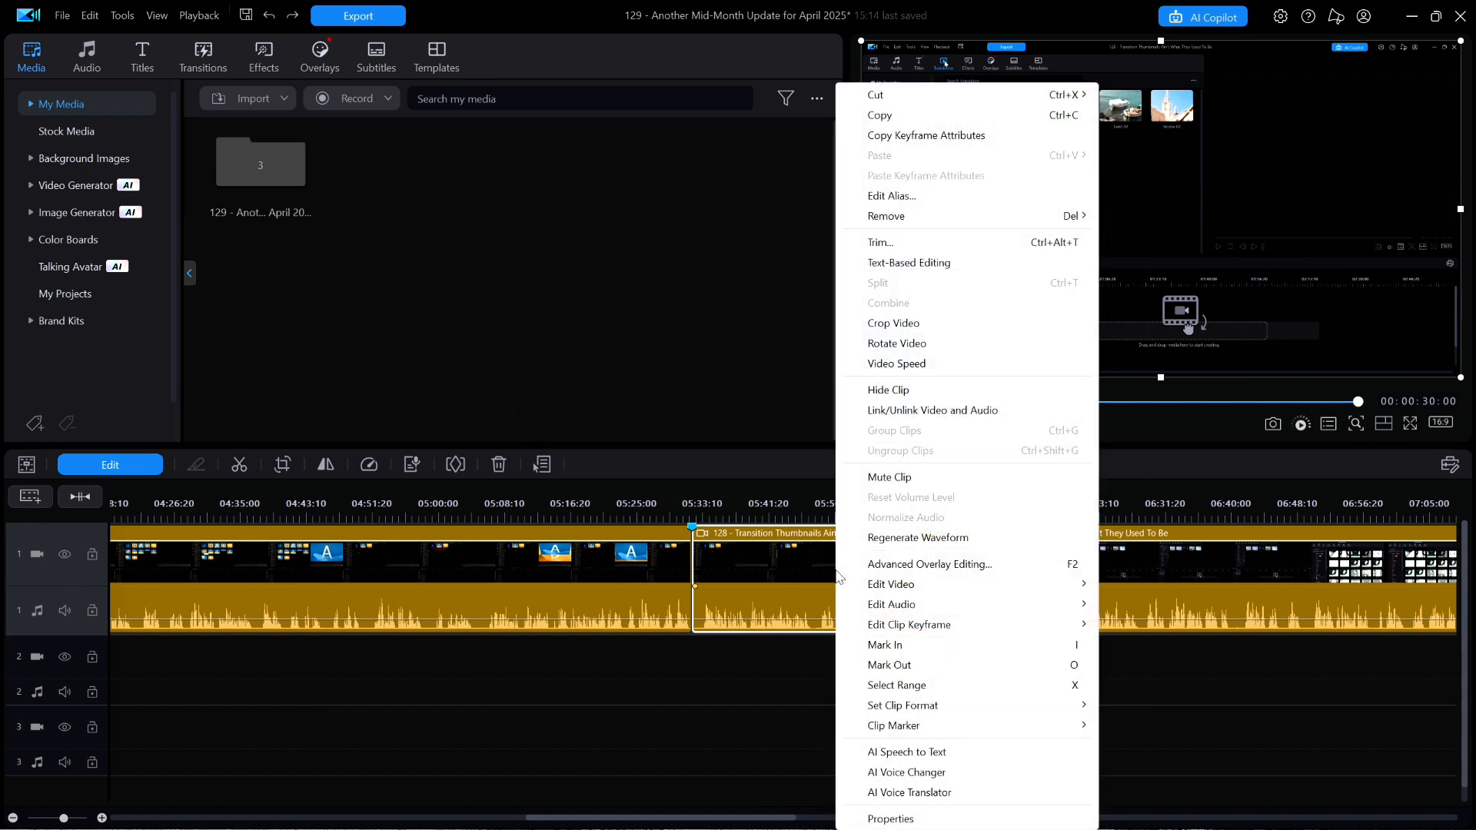
{"action": "left_click", "coordinate": [904, 792]}
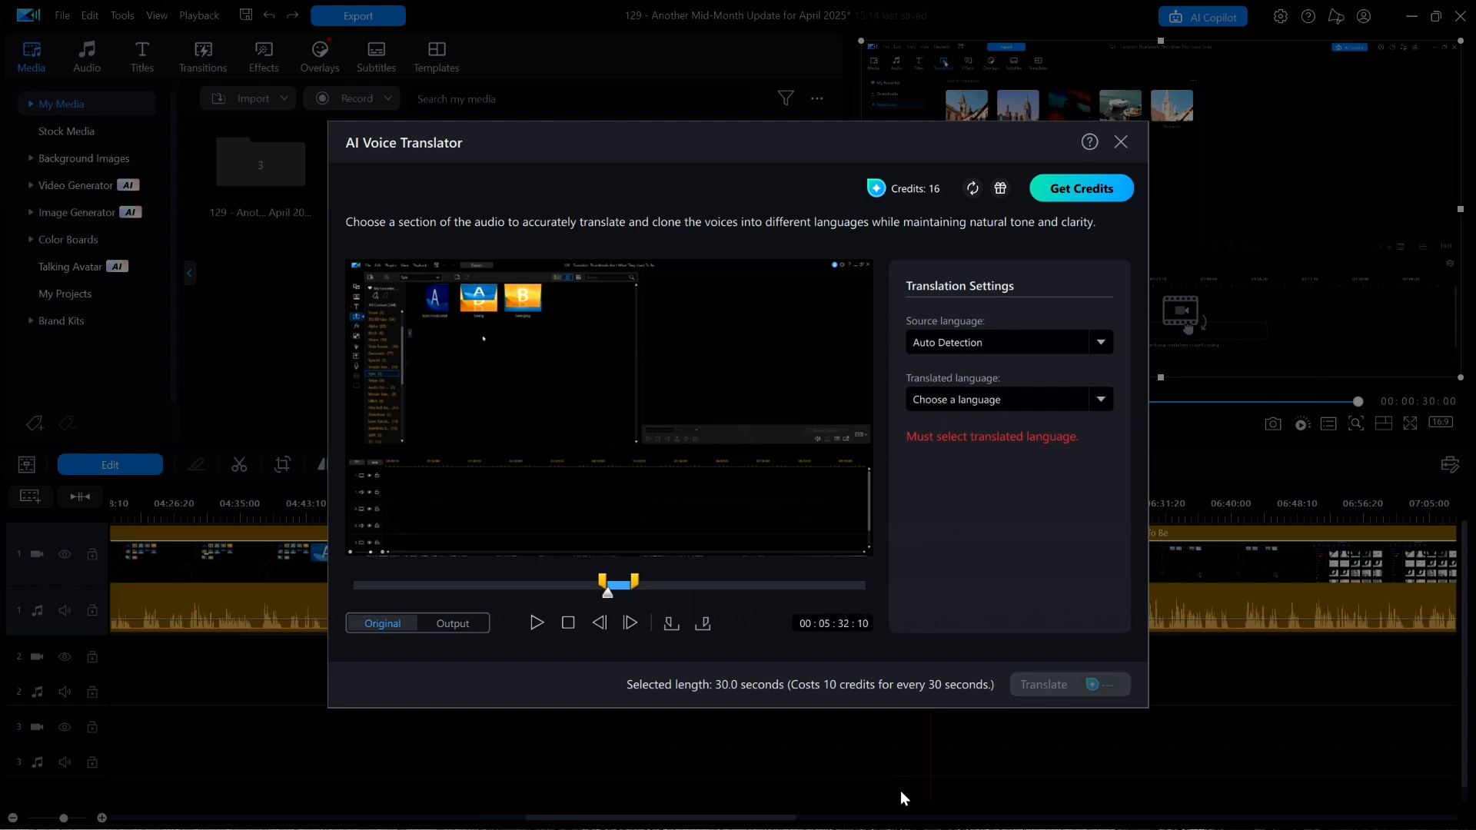
{"action": "left_click", "coordinate": [1055, 342]}
{"action": "left_click", "coordinate": [1008, 405]}
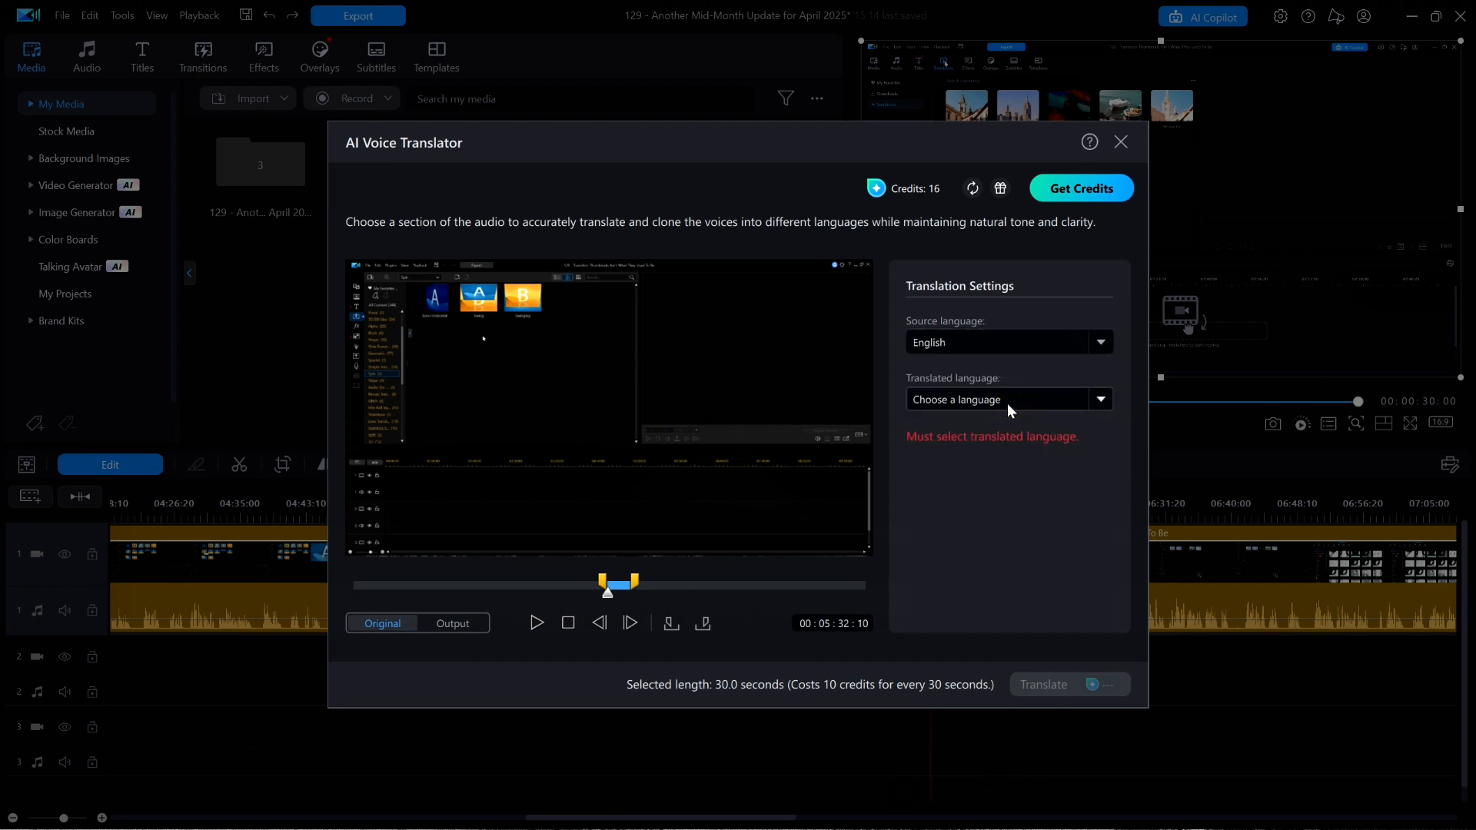
{"action": "left_click", "coordinate": [1011, 403]}
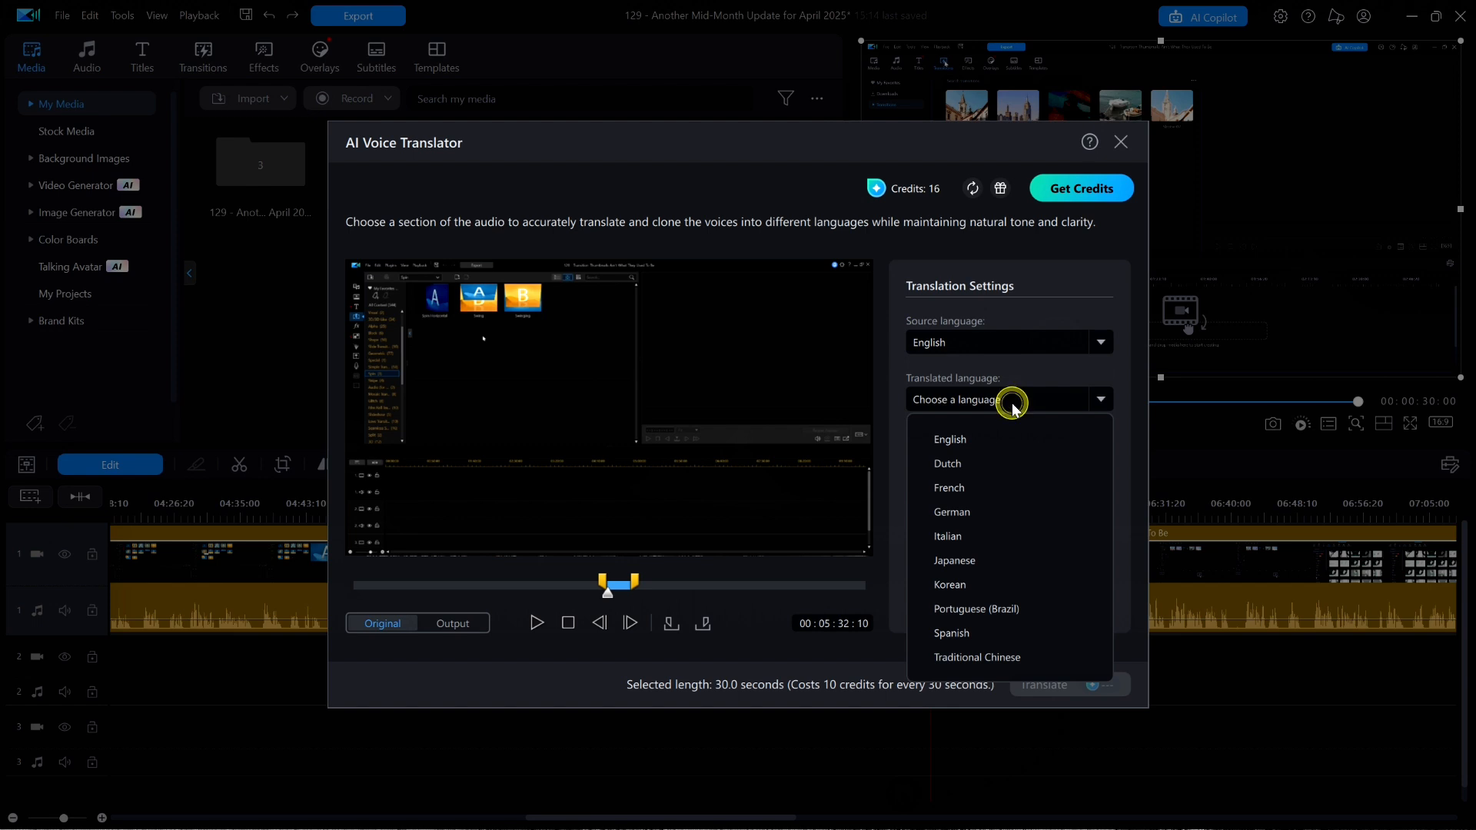
{"action": "left_click", "coordinate": [1000, 542]}
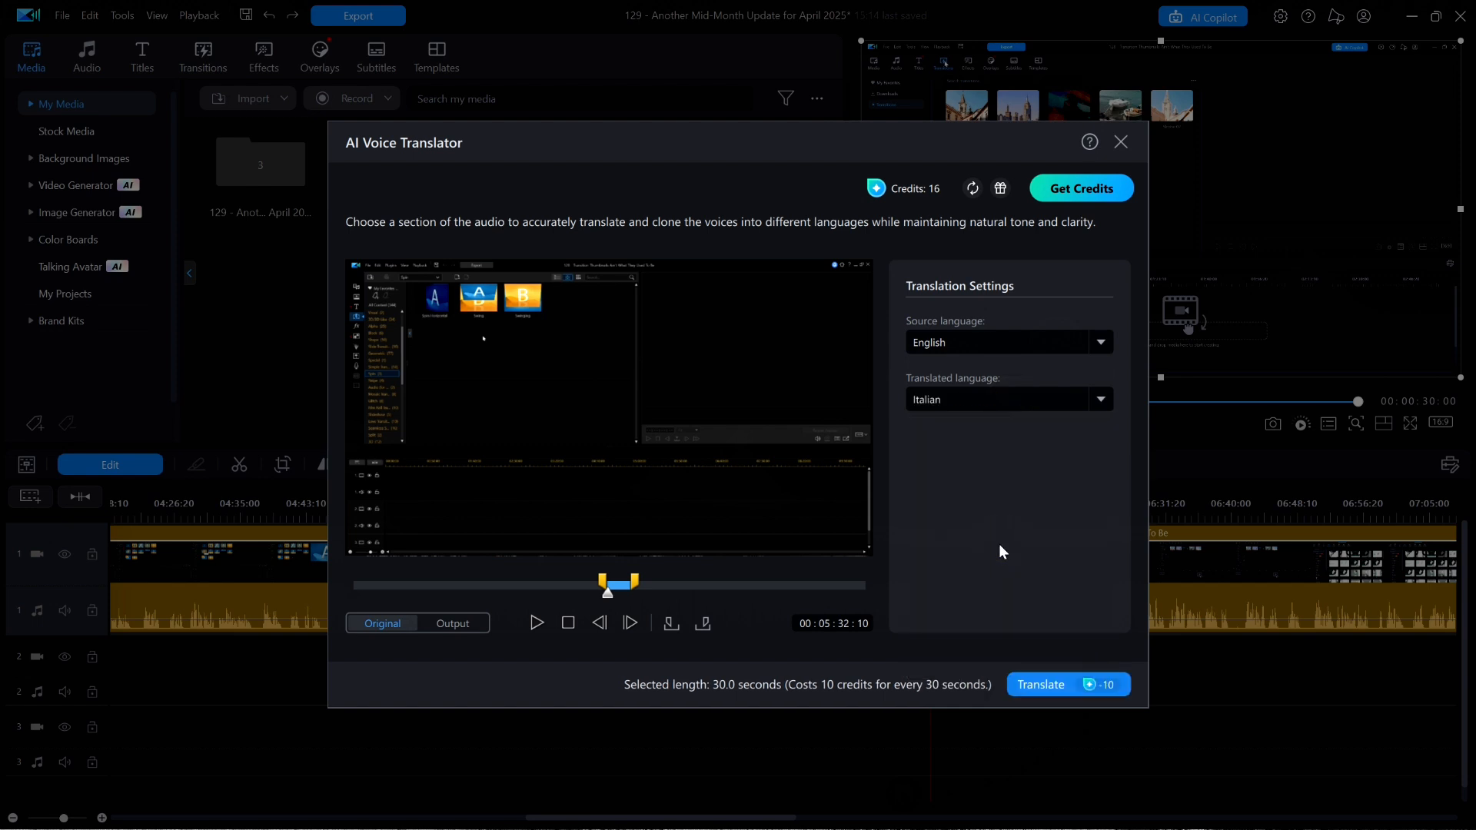
{"action": "left_click", "coordinate": [1043, 686]}
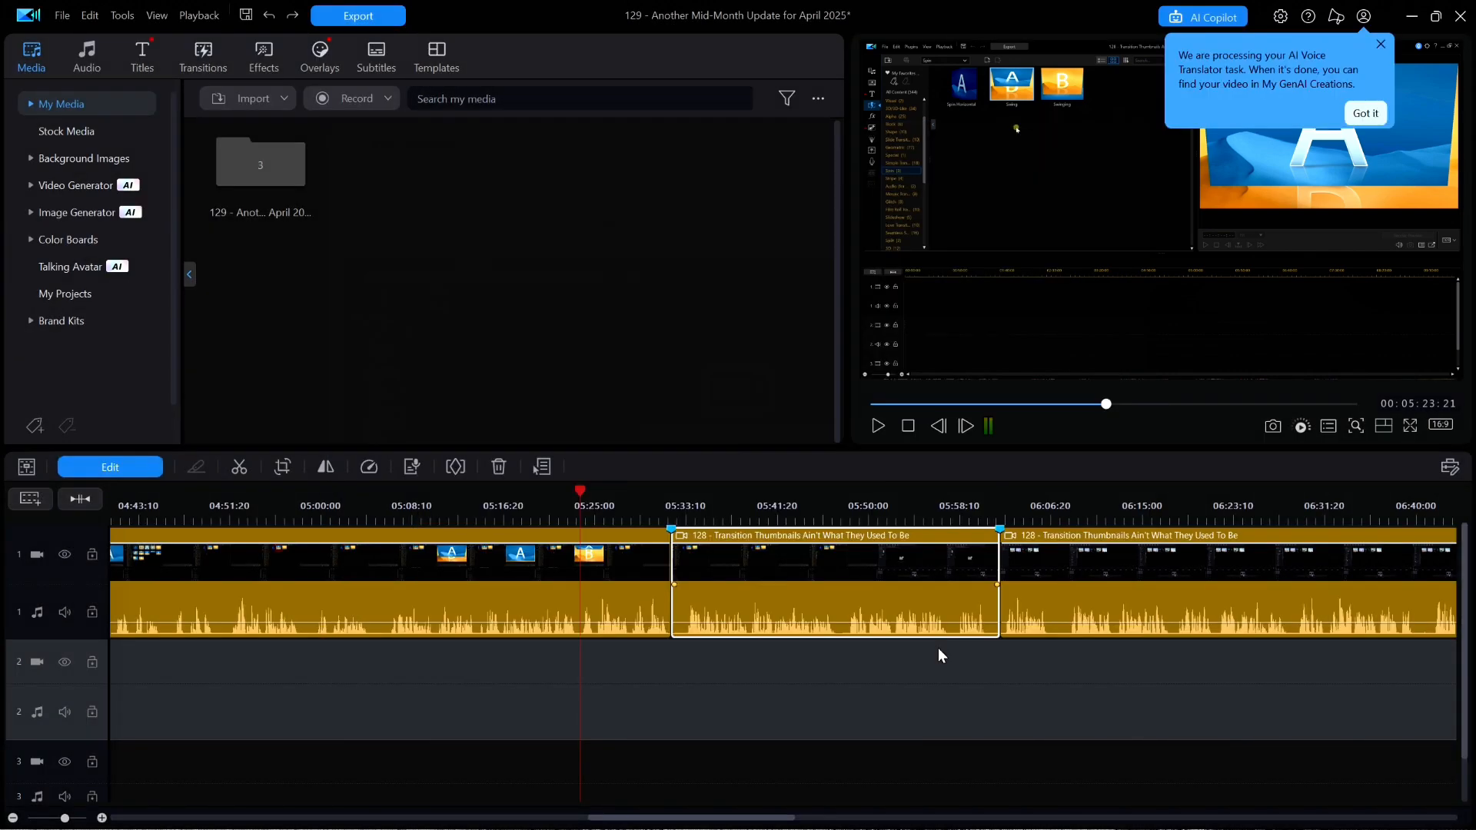
{"action": "left_click", "coordinate": [1365, 115]}
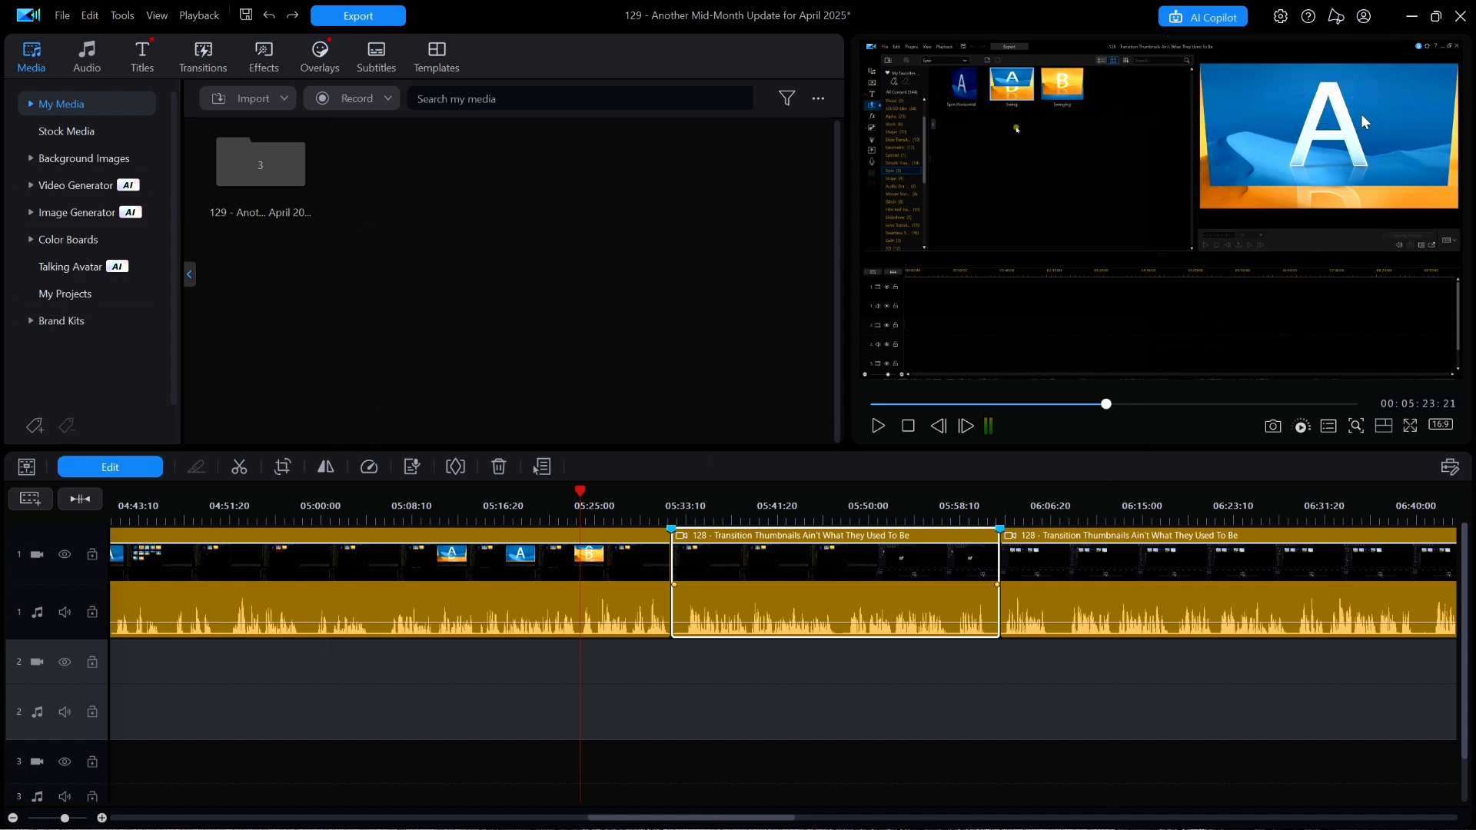
Step: Open the AI Voice Translator results in My GenAI Creations and view AI Voice Translator 07 (Italian)
{"action": "left_click", "coordinate": [1364, 17]}
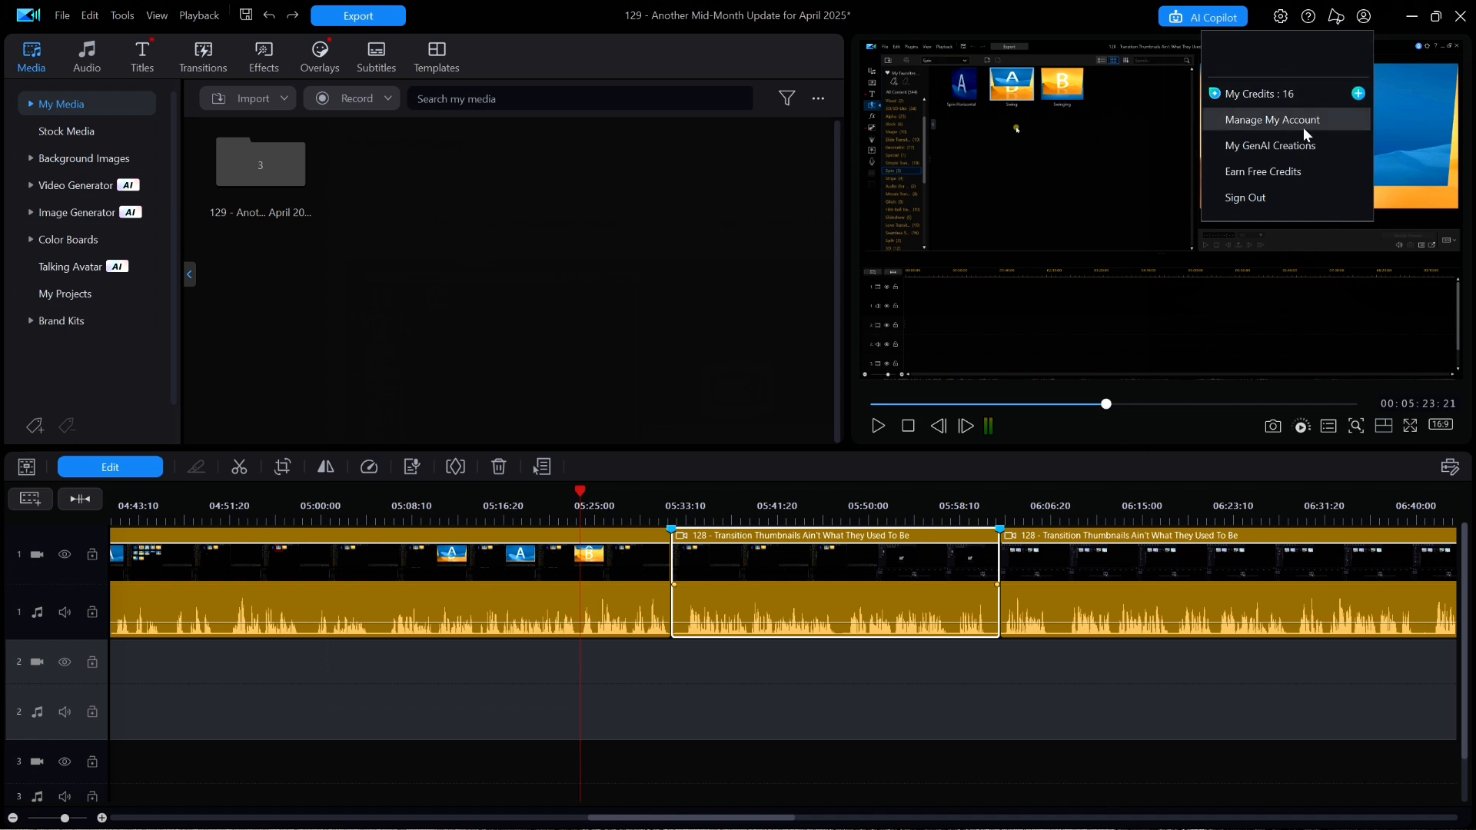
{"action": "left_click", "coordinate": [1293, 146]}
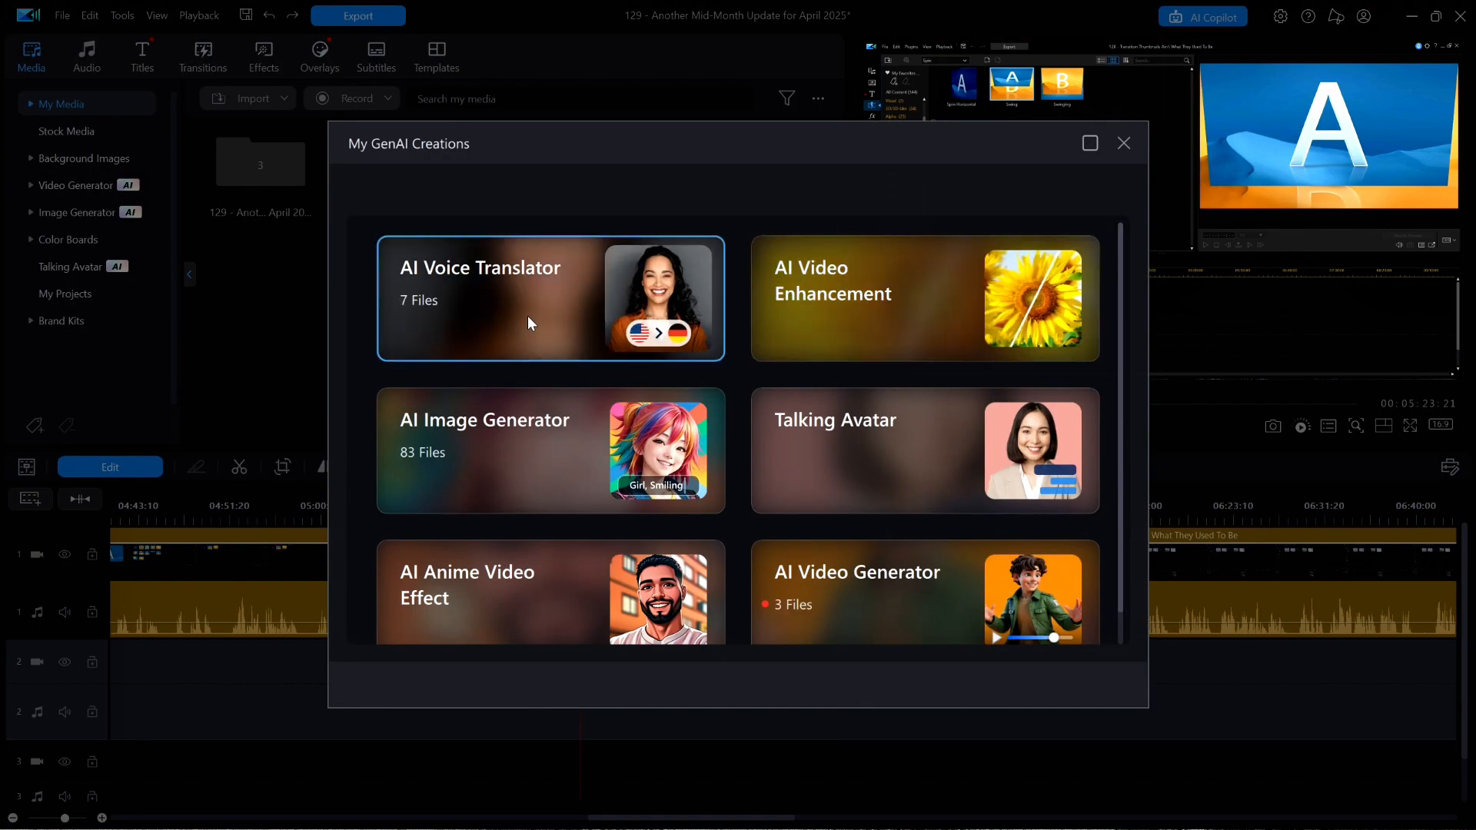
{"action": "left_click", "coordinate": [529, 315]}
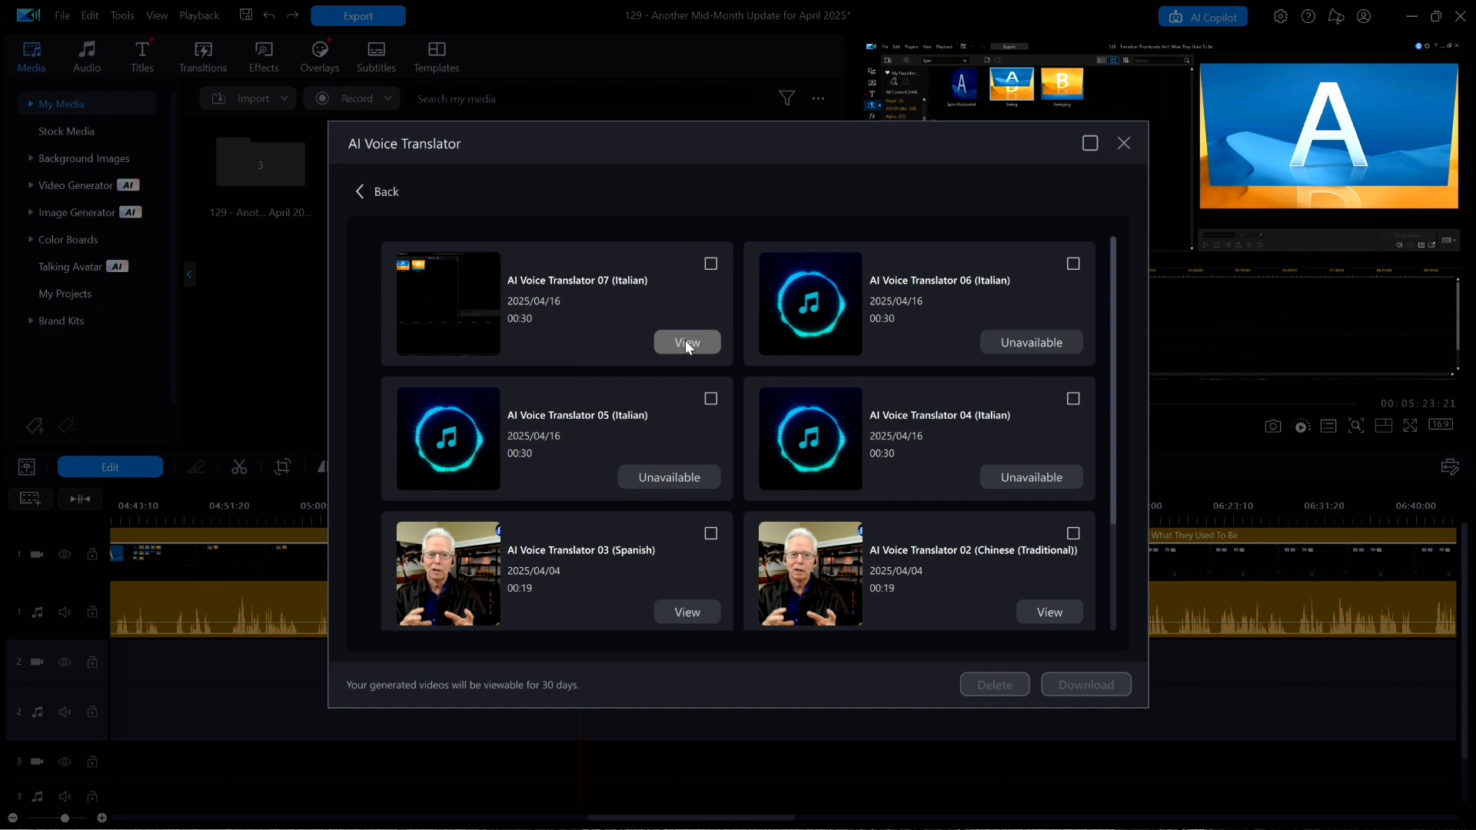
{"action": "left_click", "coordinate": [687, 343]}
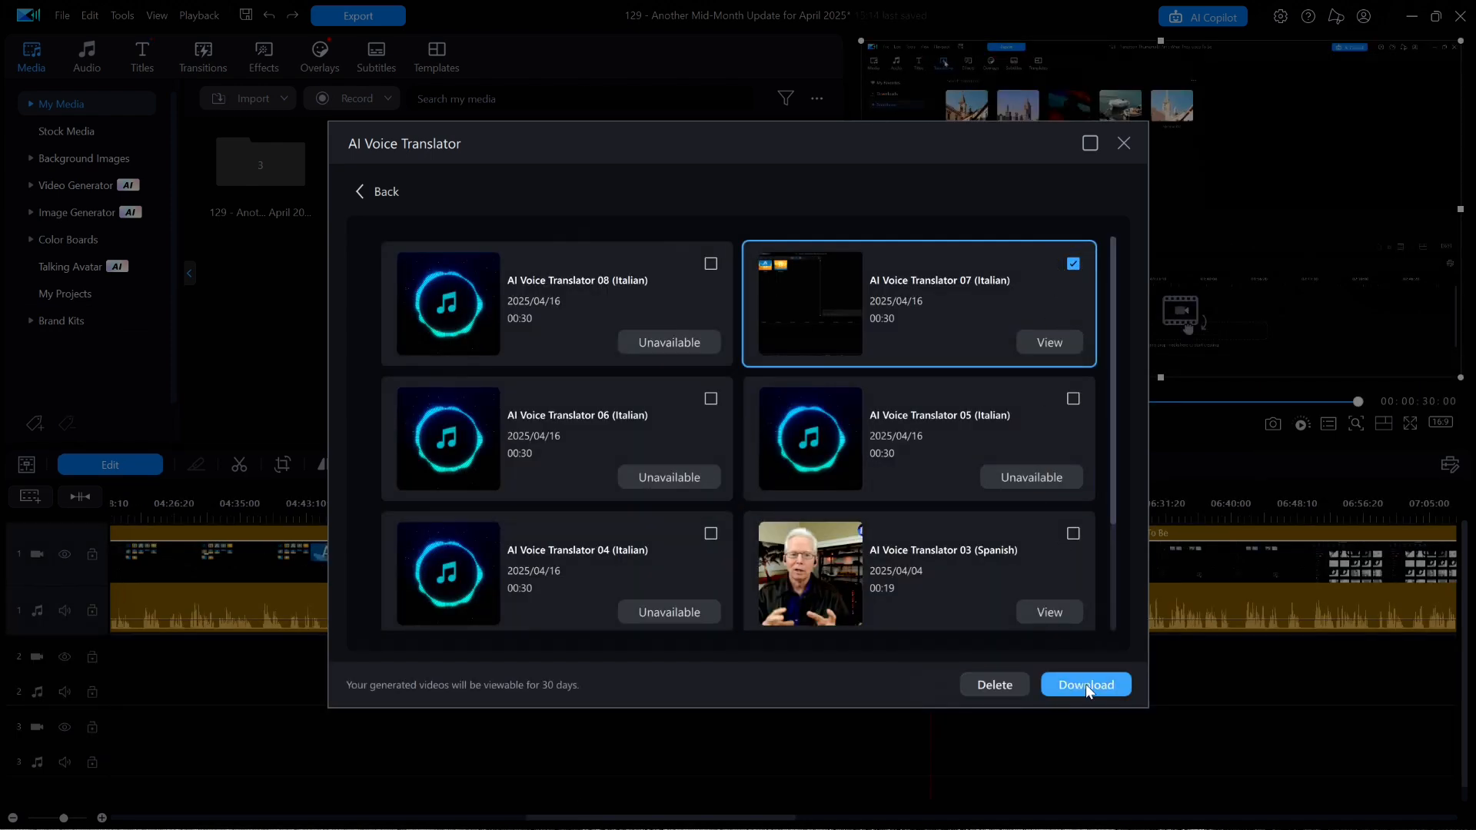
Step: Download AI Voice Translator 07 (Italian) to the folder "129 - Another Mid-Month Update for April 2025" and close the creations window
{"action": "left_click", "coordinate": [1085, 685]}
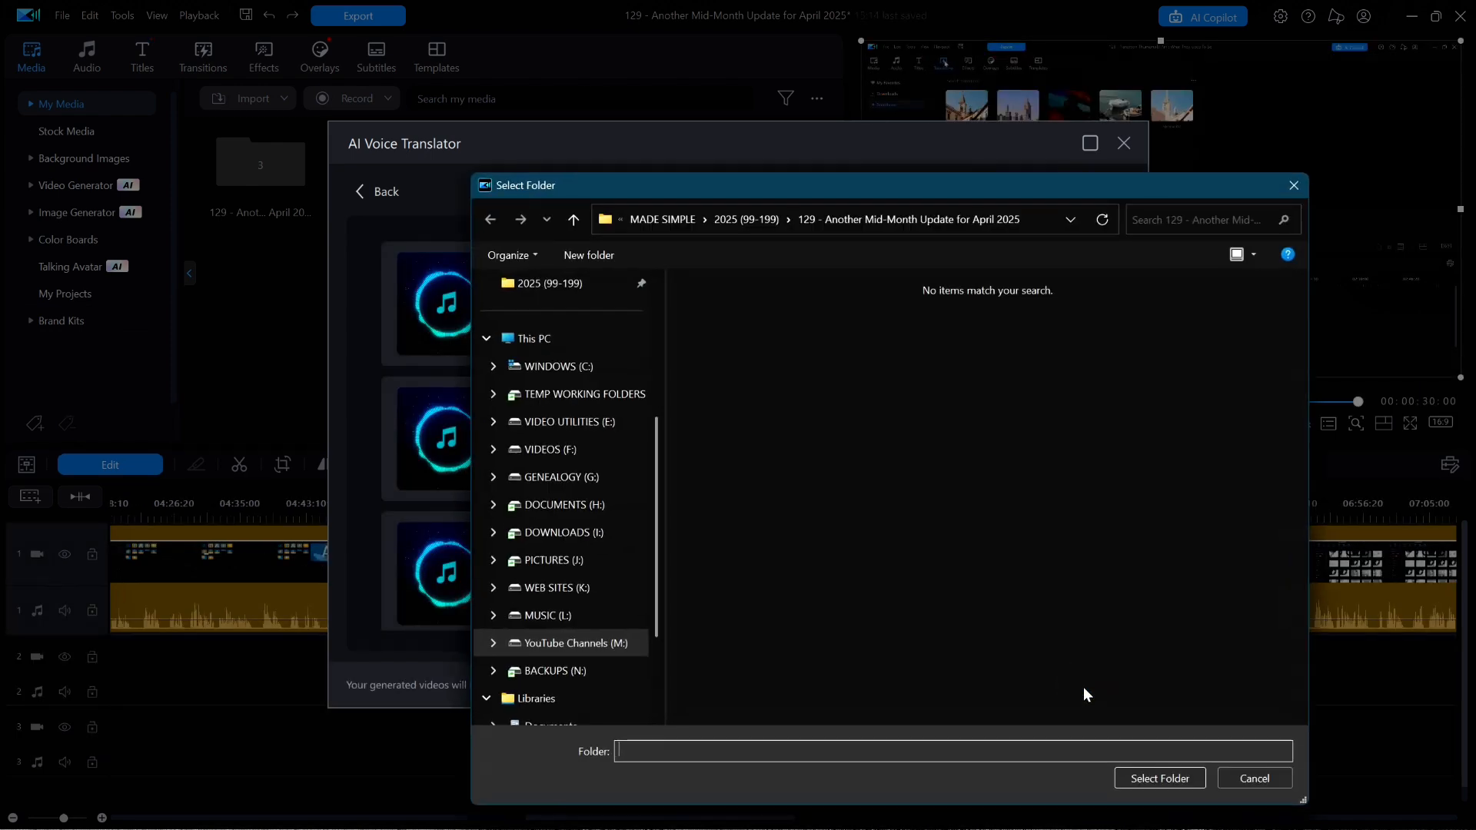
{"action": "left_click", "coordinate": [1165, 779]}
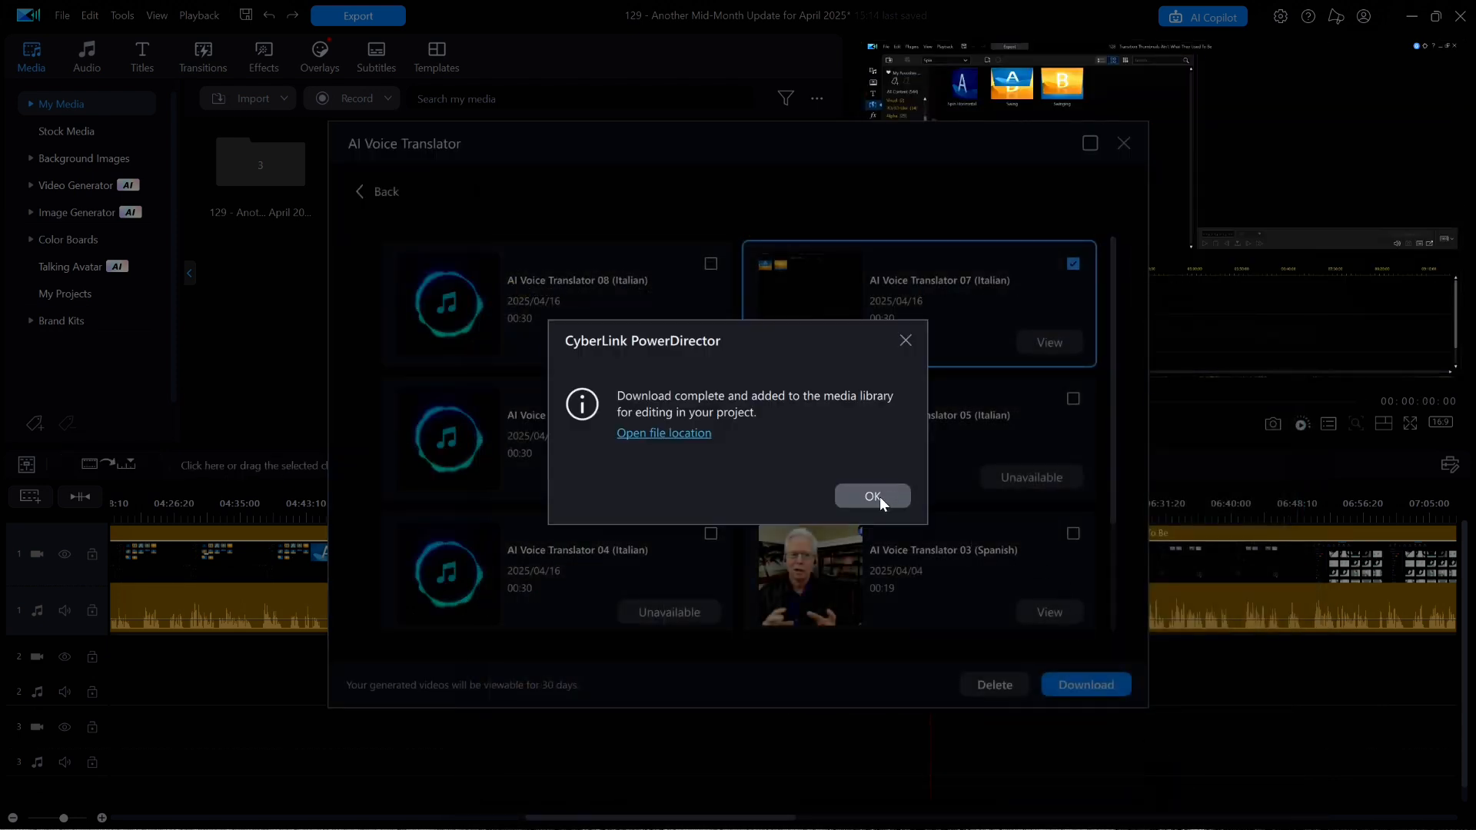
{"action": "left_click", "coordinate": [877, 500]}
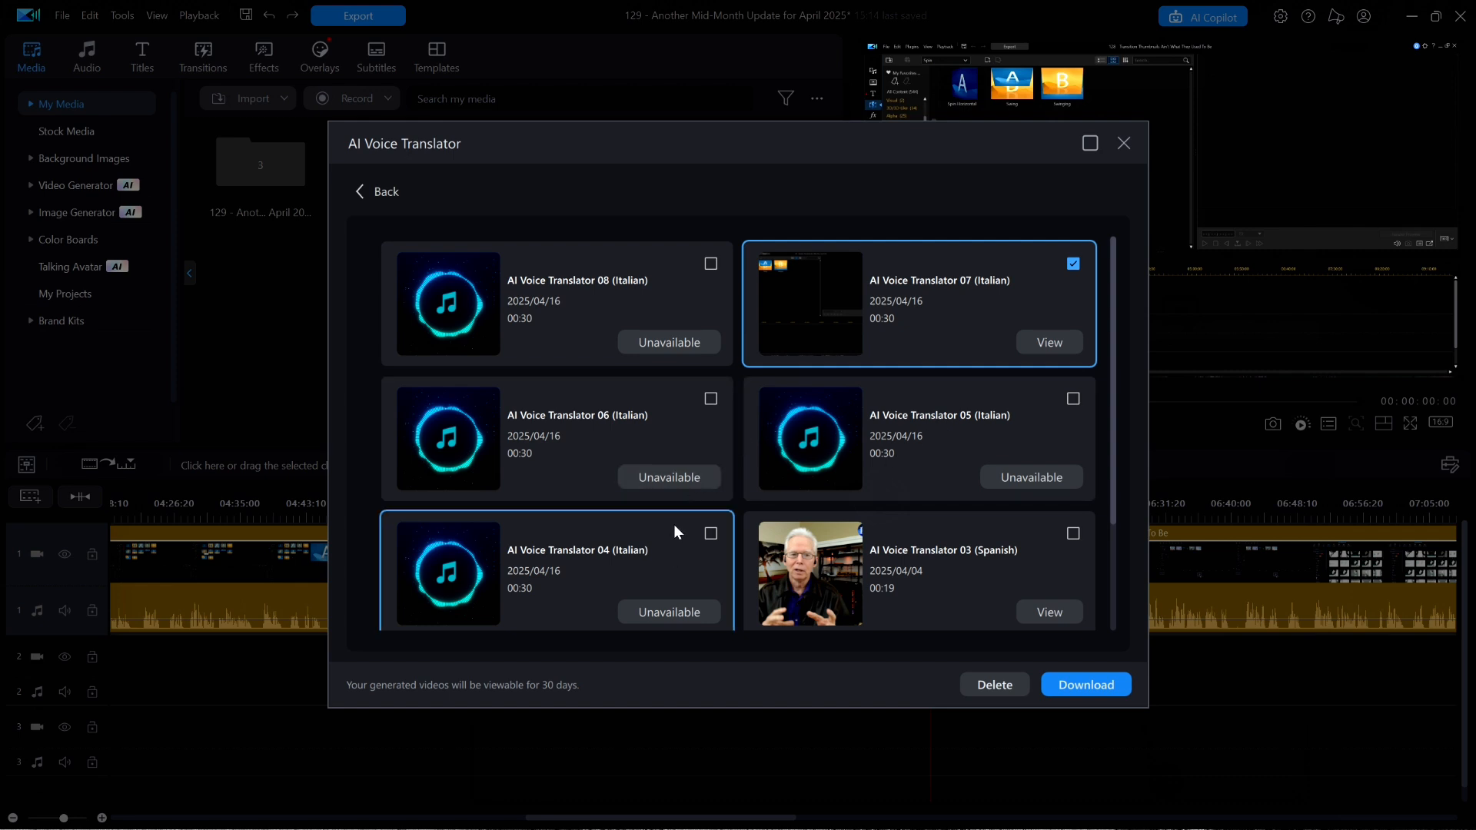
{"action": "left_click_drag", "start_coordinate": [1113, 307], "coordinate": [1120, 277]}
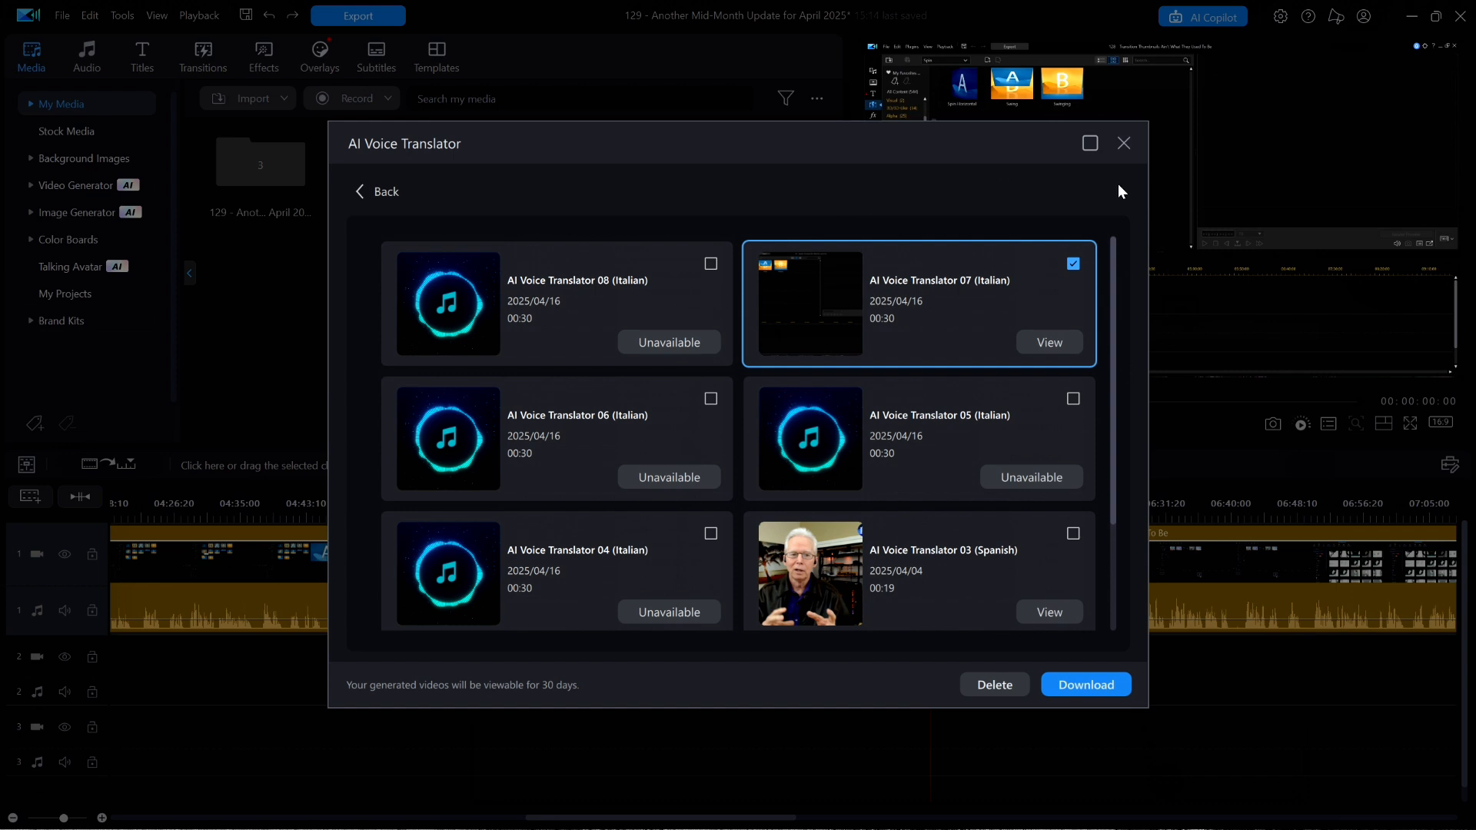
{"action": "left_click", "coordinate": [1123, 144]}
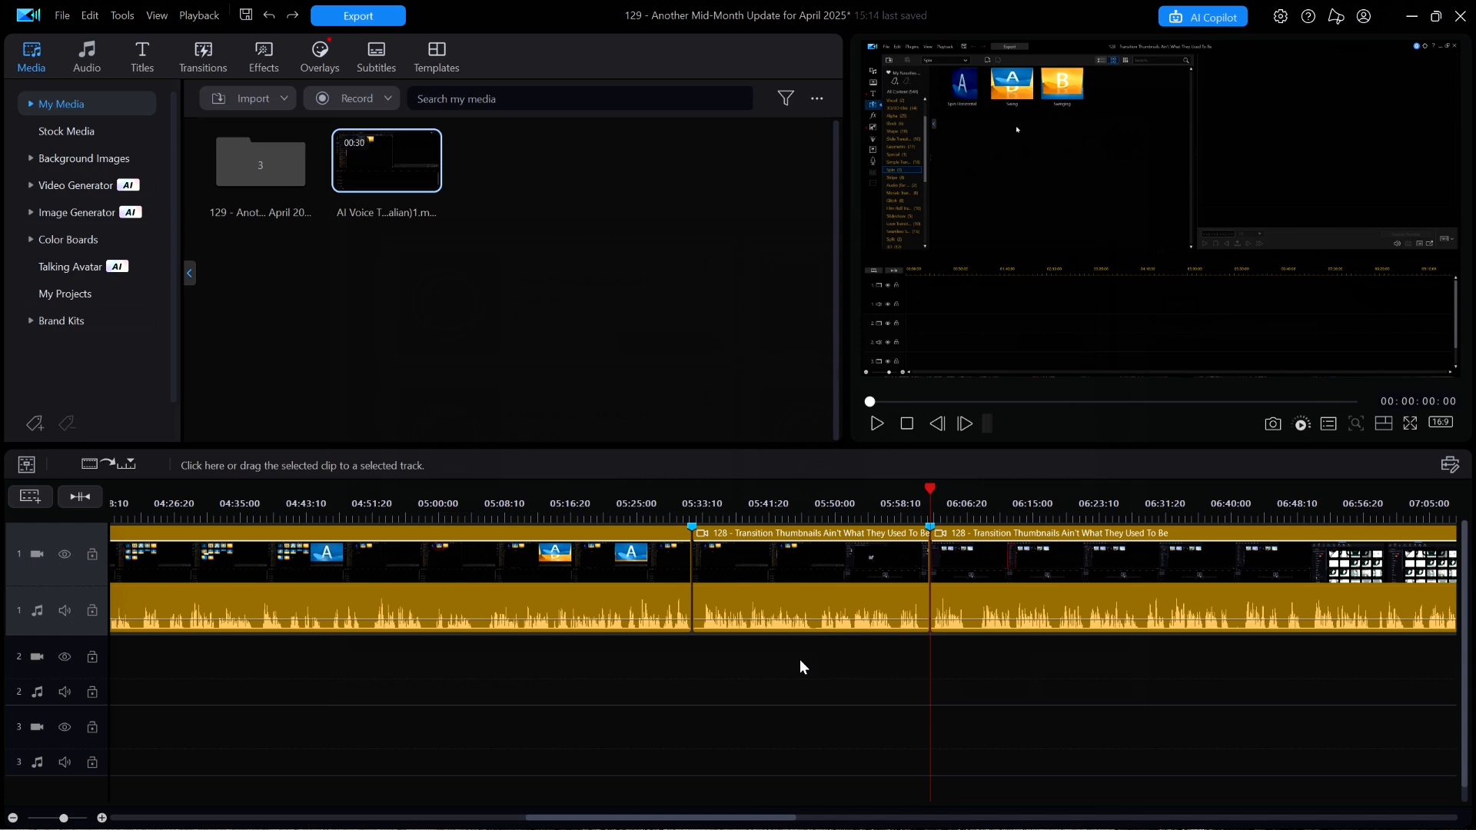
Step: Place the downloaded Italian clip on track 2 beneath the segment between the markers and play it through with track 1 disabled
{"action": "left_click_drag", "start_coordinate": [392, 162], "coordinate": [699, 698]}
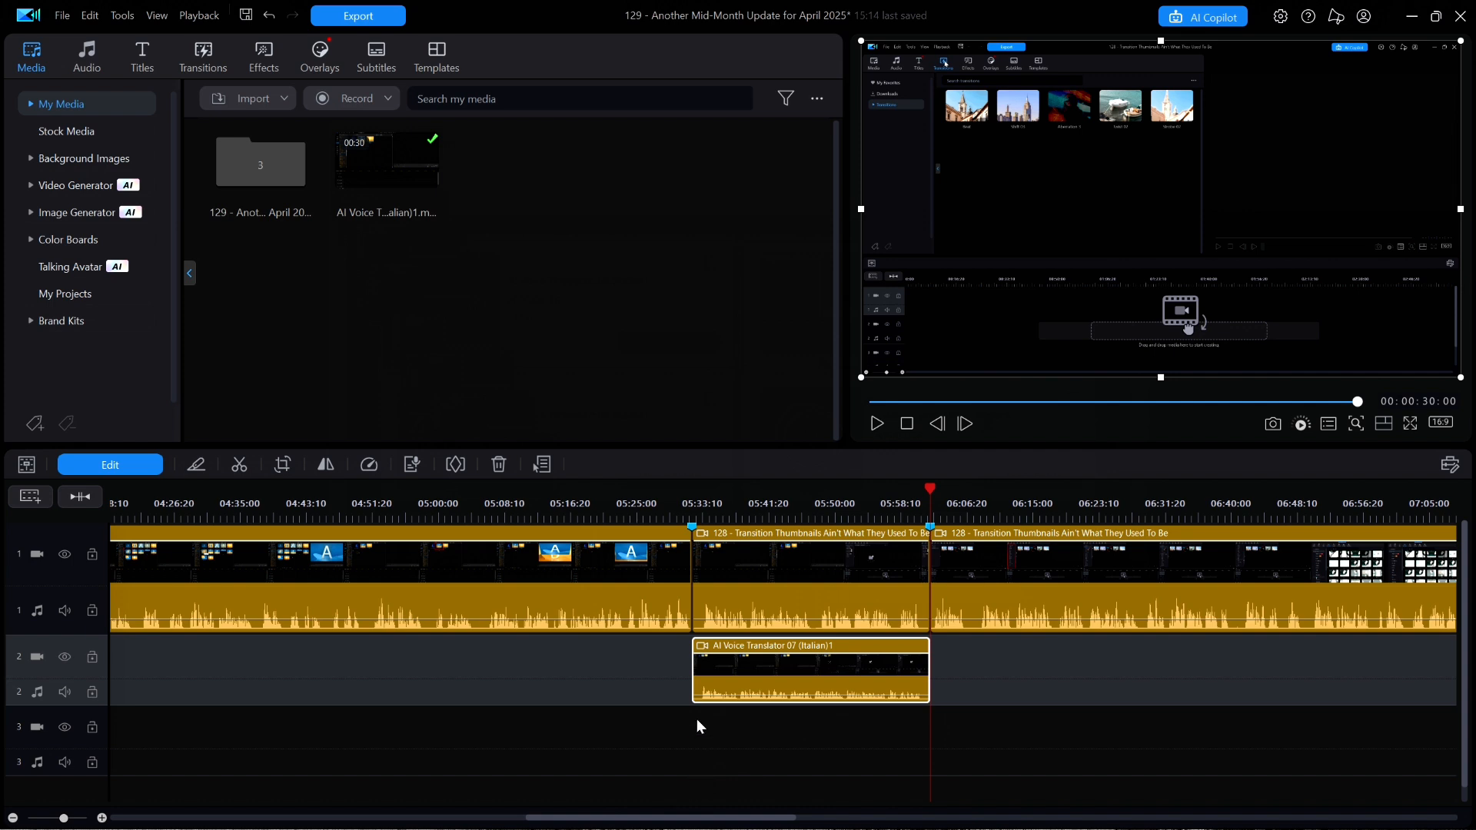
{"action": "left_click", "coordinate": [735, 666]}
{"action": "key", "text": "Home"}
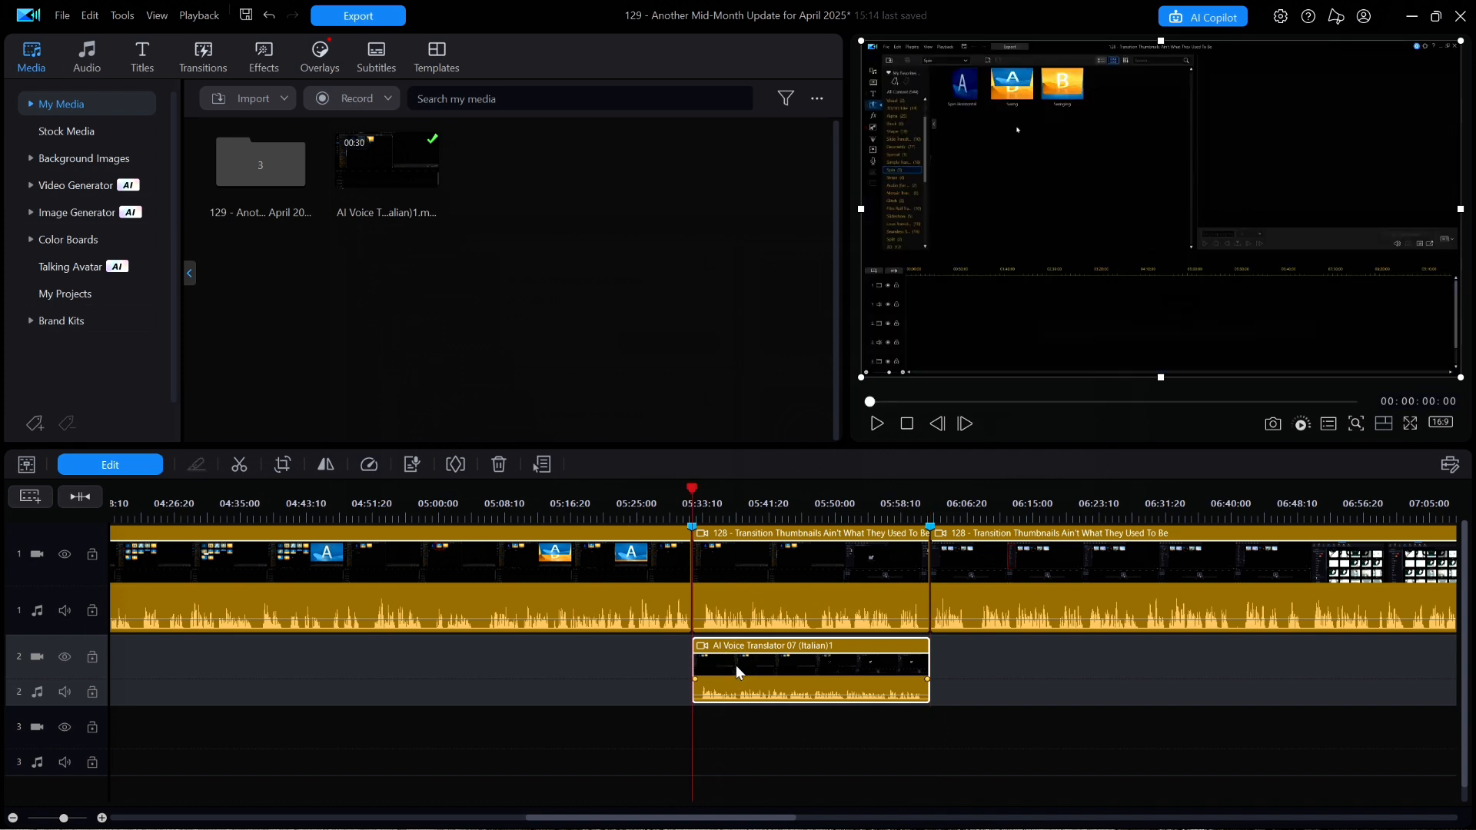
{"action": "key", "text": "space"}
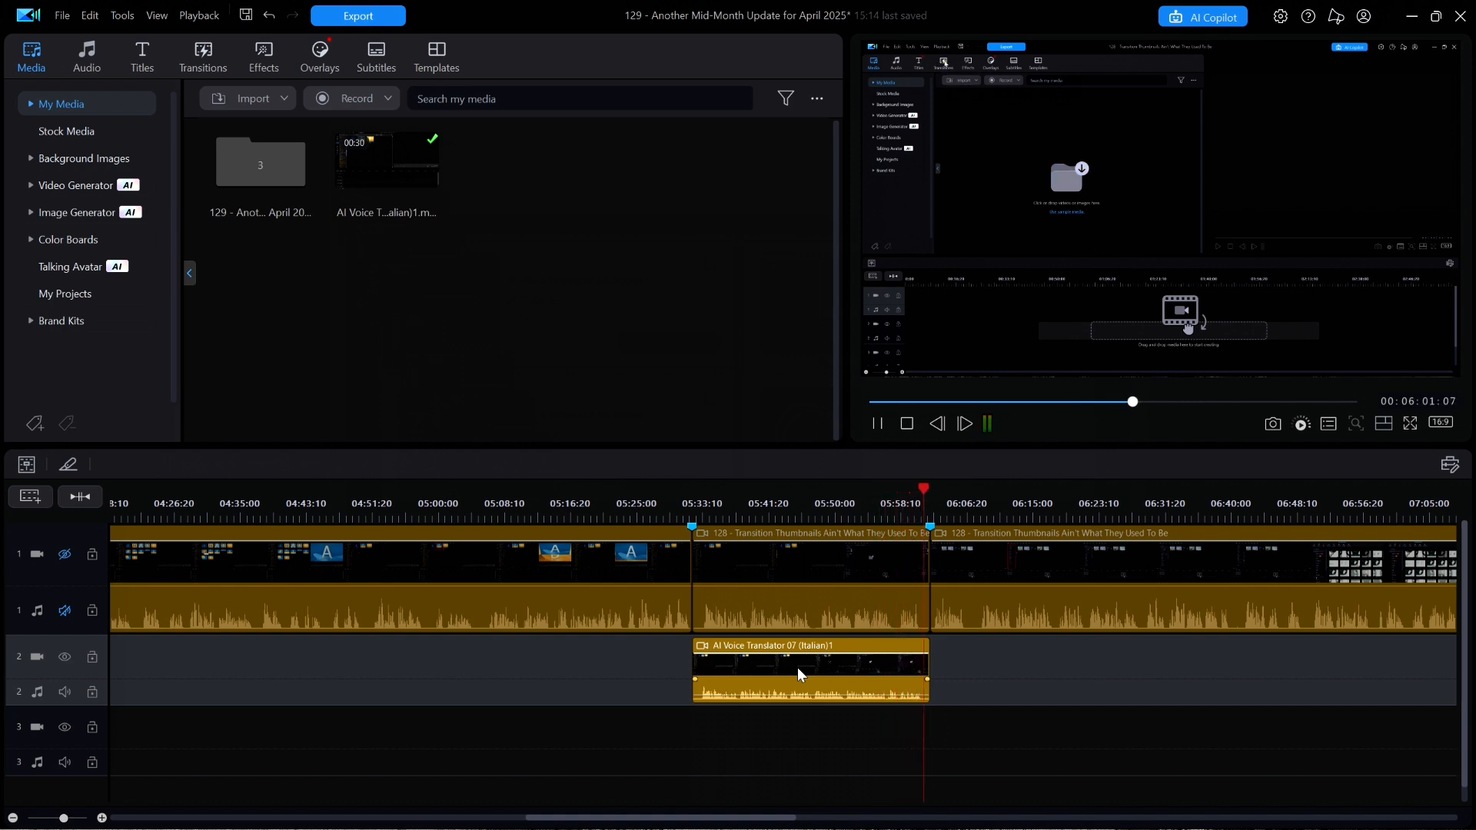
{"action": "key", "text": "space"}
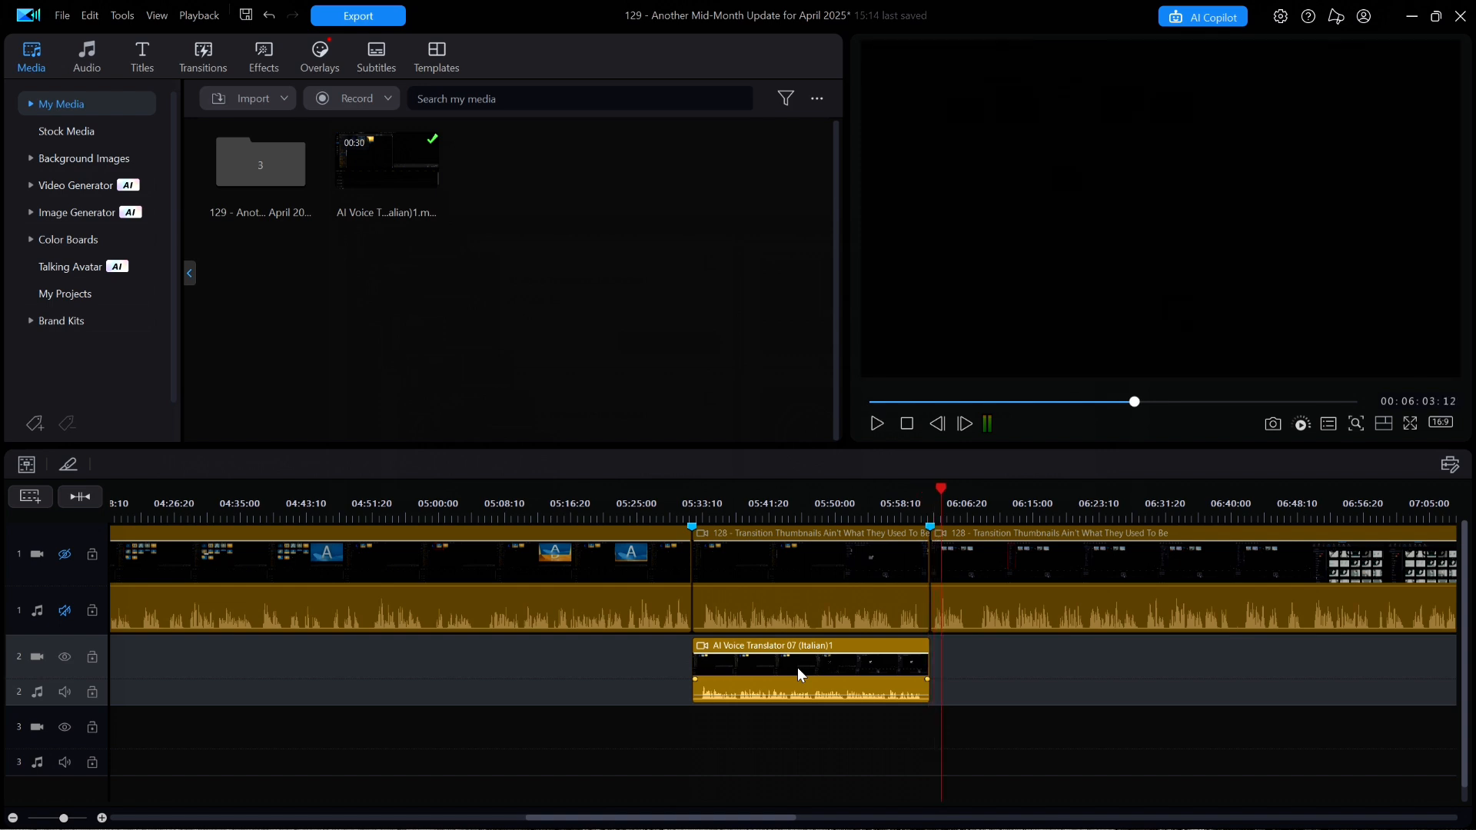